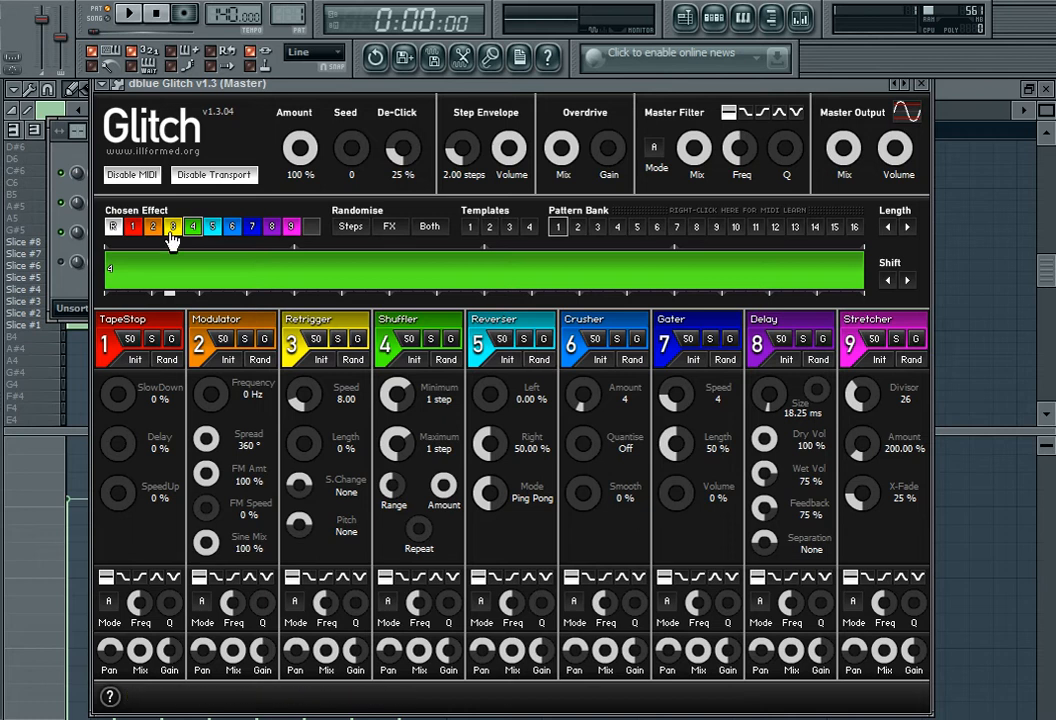
# - Audition Pattern 1 with the dblue Glitch effect bypassed in the Master mixer track
pyautogui.click(66, 284)
pyautogui.click(801, 19)
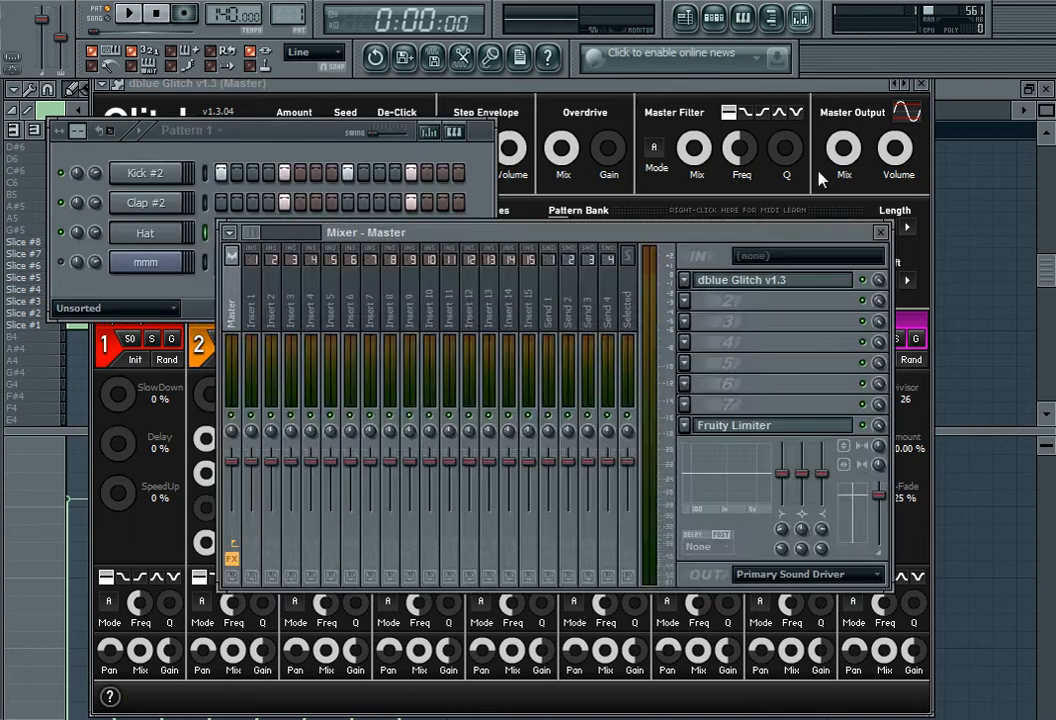
pyautogui.click(129, 13)
pyautogui.click(156, 13)
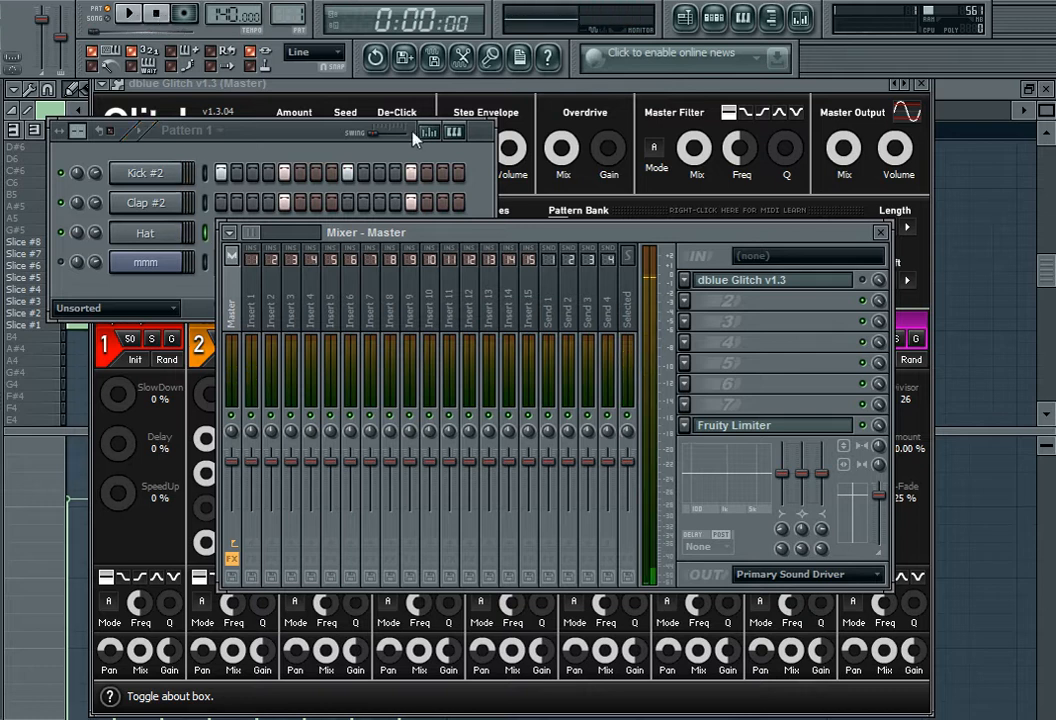
# - Set the Shuffler's Minimum to 1/4 step in the Glitch plugin while auditioning the pattern
pyautogui.click(596, 84)
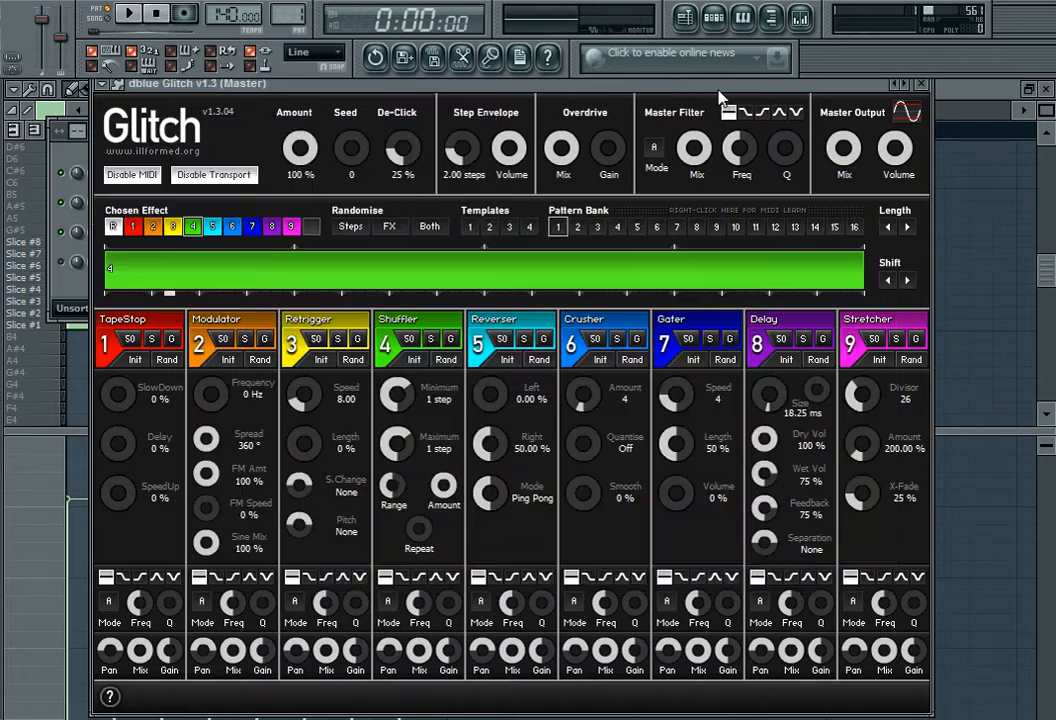
pyautogui.moveTo(396, 450); pyautogui.dragTo(396, 502)
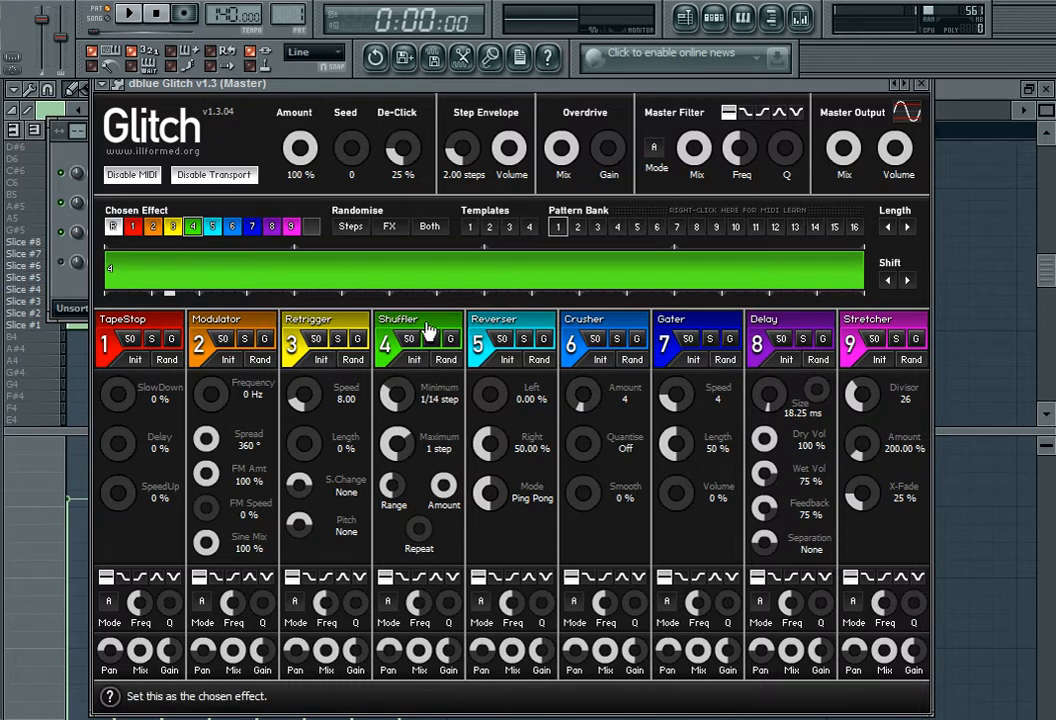
pyautogui.click(128, 14)
pyautogui.moveTo(396, 393)
pyautogui.mouseDown()
pyautogui.moveTo(396, 372)
pyautogui.moveTo(405, 412)
pyautogui.mouseUp()
pyautogui.click(138, 12)
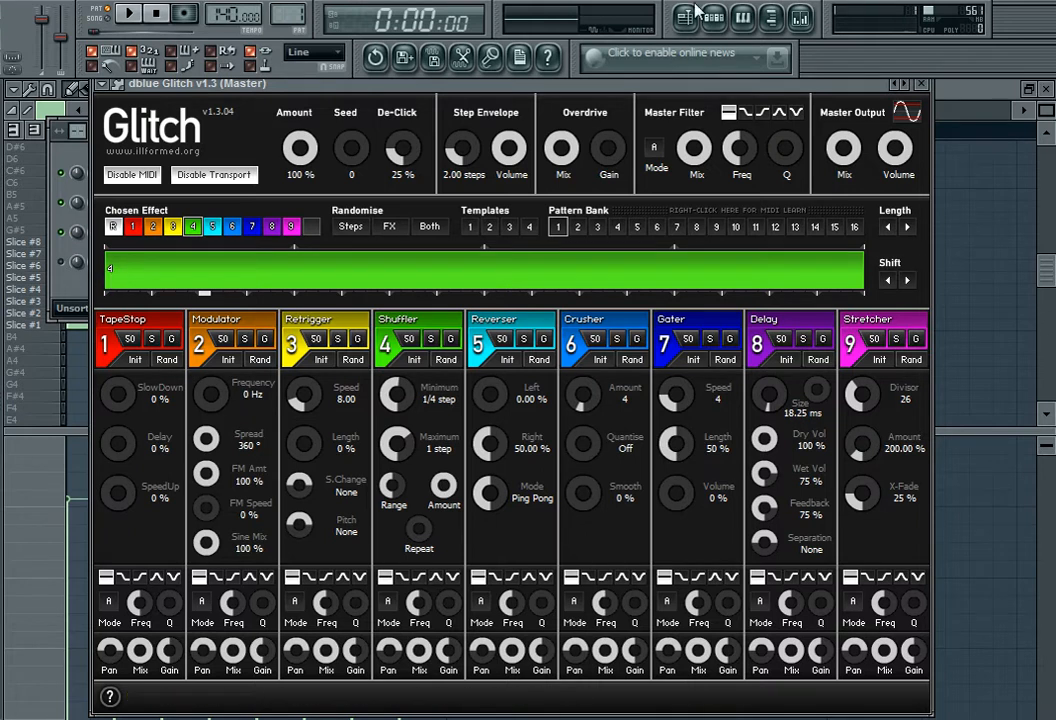
# - Bring up the mixer and the step sequencer, and open the mmm channel's notes in the piano roll
pyautogui.click(803, 18)
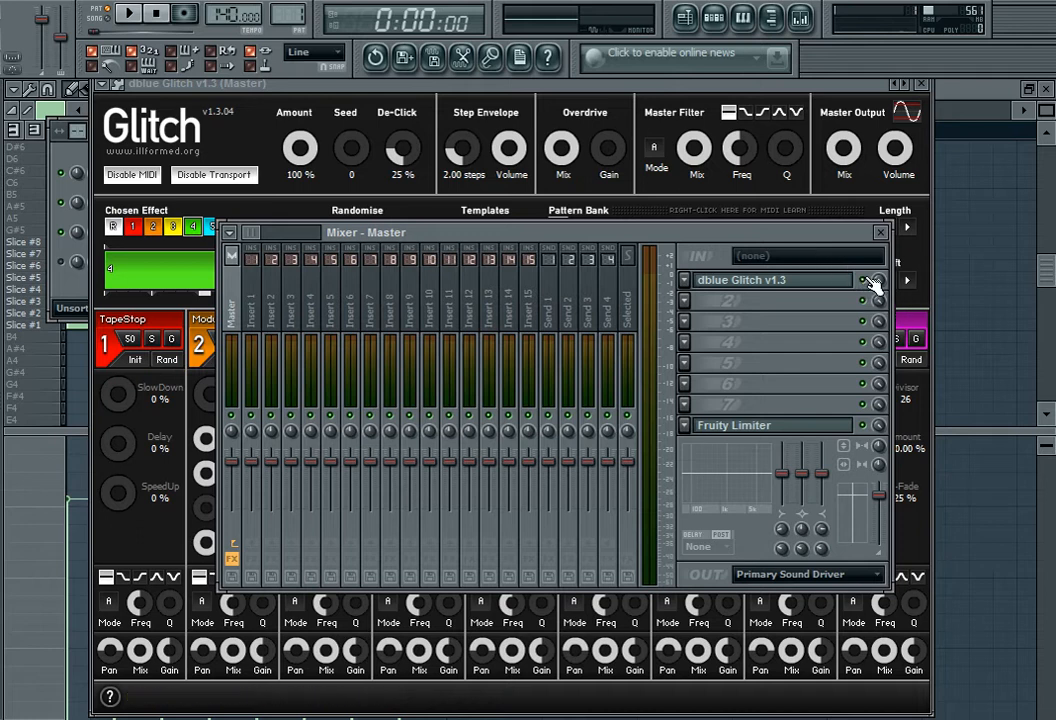
pyautogui.click(714, 20)
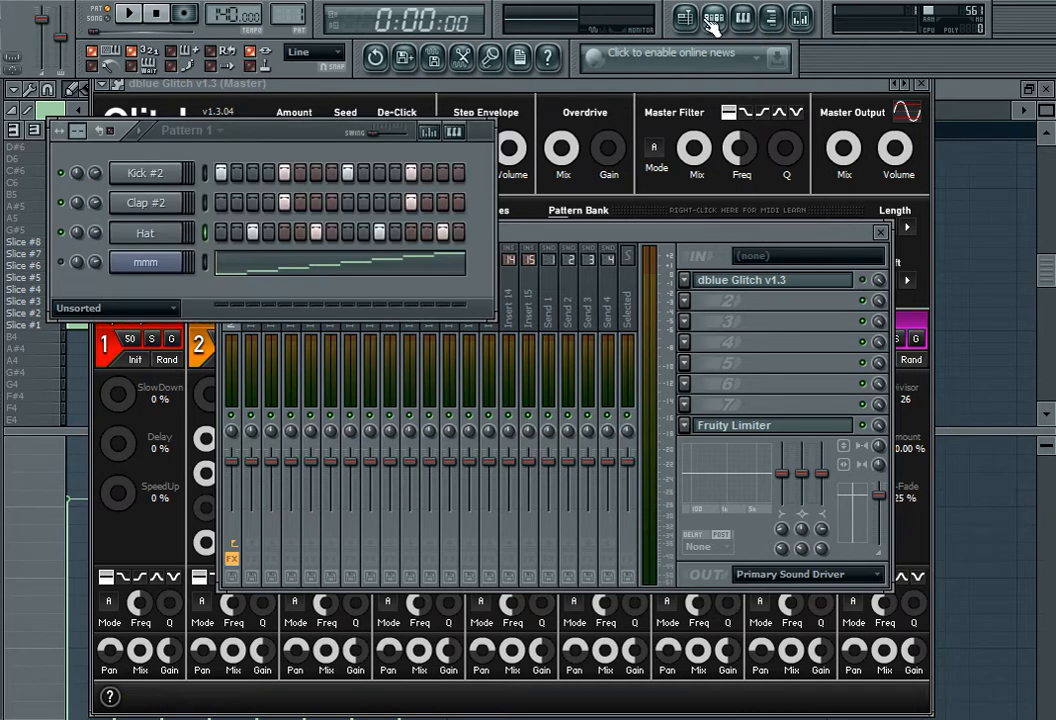
pyautogui.rightClick(180, 258)
pyautogui.click(215, 259)
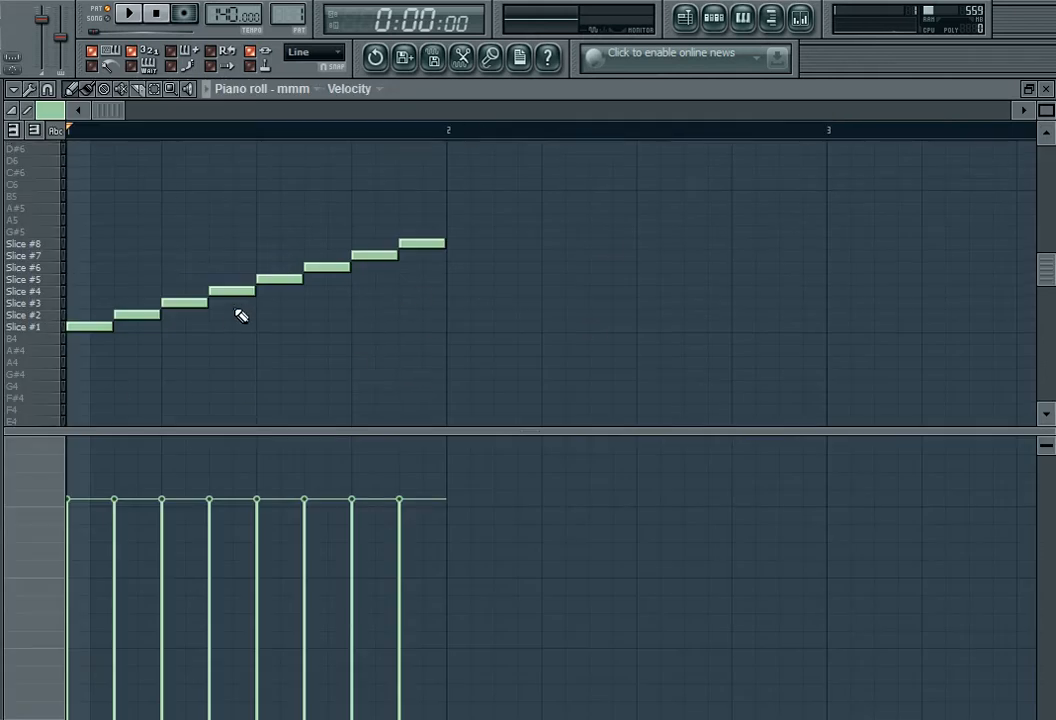
# - Switch the piano roll to a finer snap grid and add a short Slice #1 note beneath the Slice #2 note
pyautogui.click(62, 93)
pyautogui.click(78, 177)
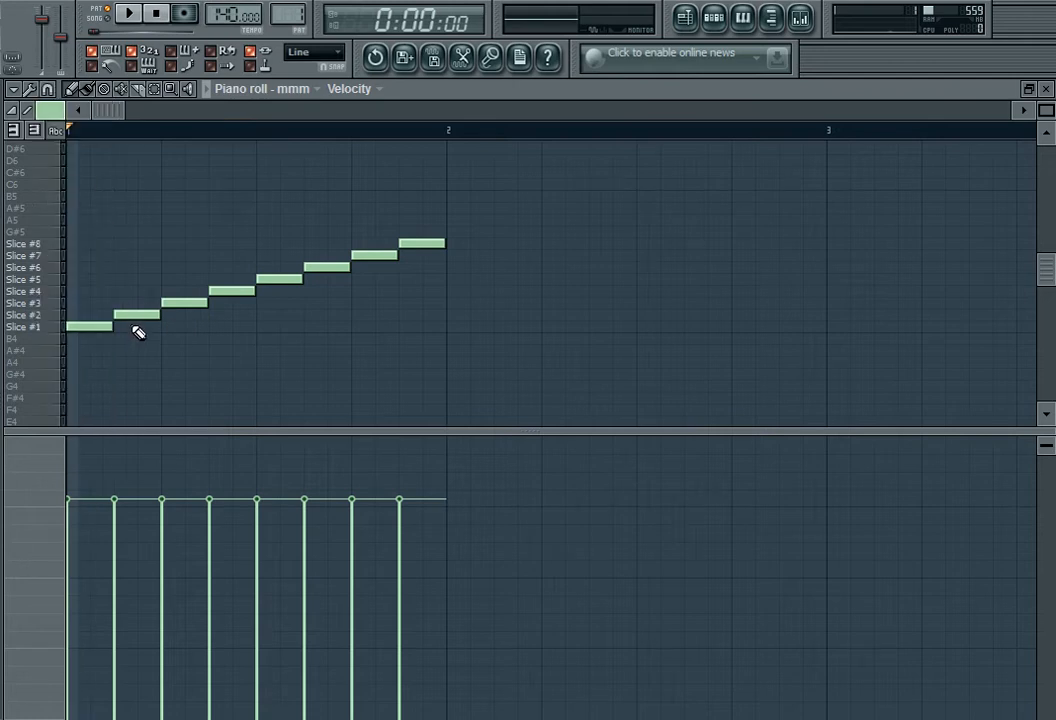
pyautogui.moveTo(135, 340)
pyautogui.mouseDown()
pyautogui.moveTo(123, 311)
pyautogui.moveTo(135, 330)
pyautogui.mouseUp()
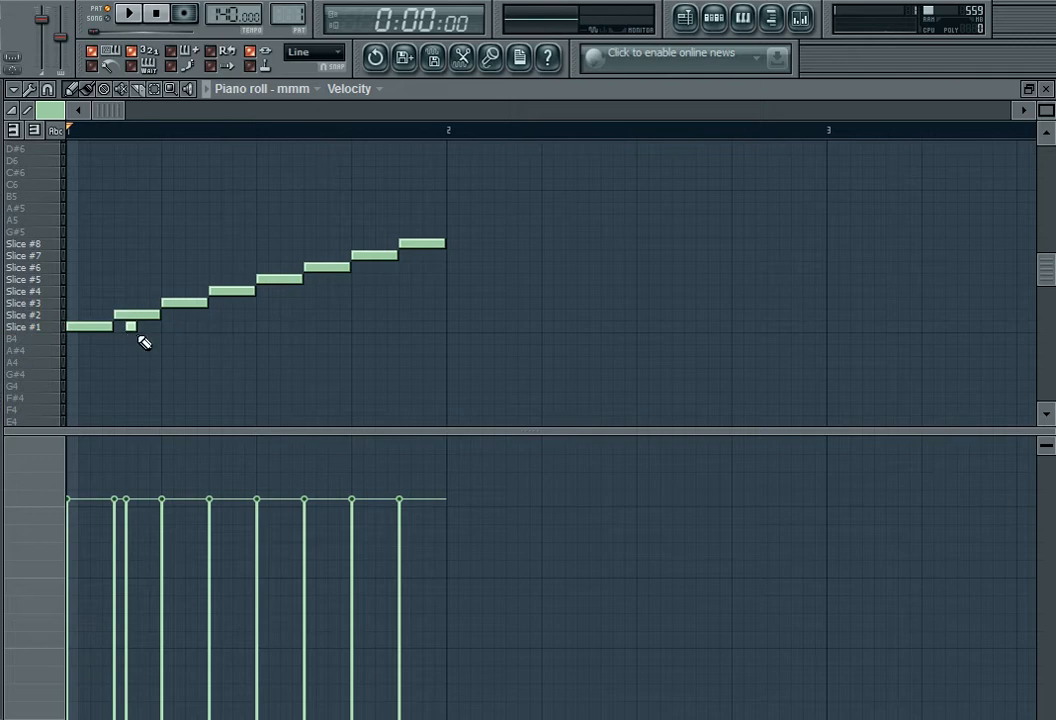
# - Bypass the dblue Glitch effect on the Master mixer track and return to the mmm piano roll
pyautogui.click(801, 22)
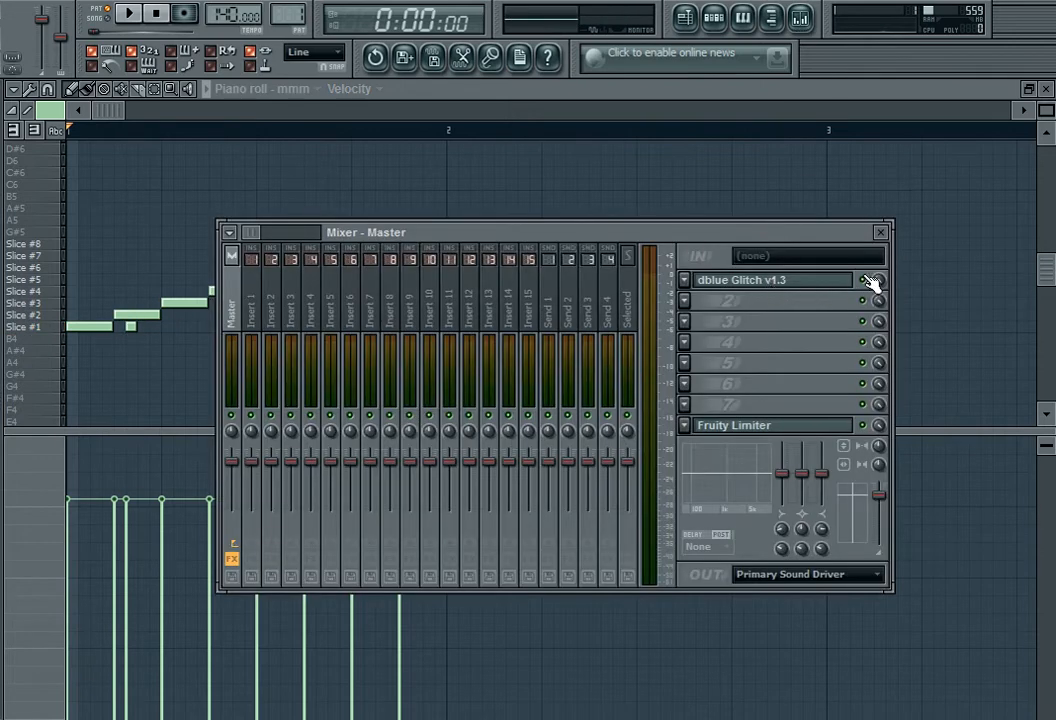
pyautogui.click(838, 289)
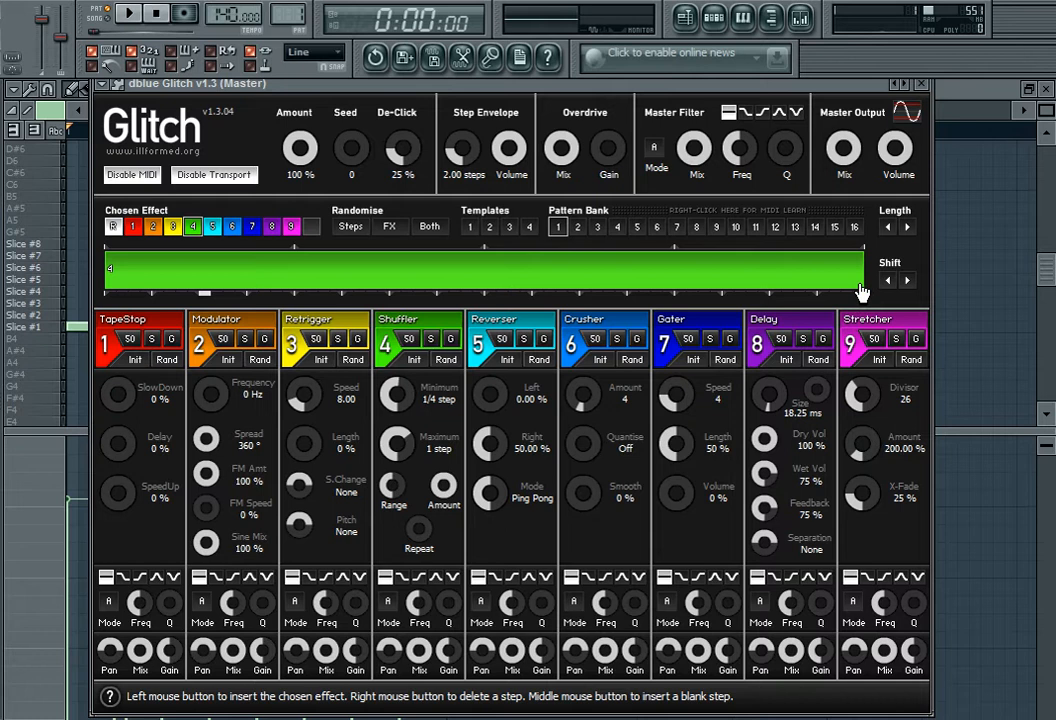
pyautogui.click(923, 86)
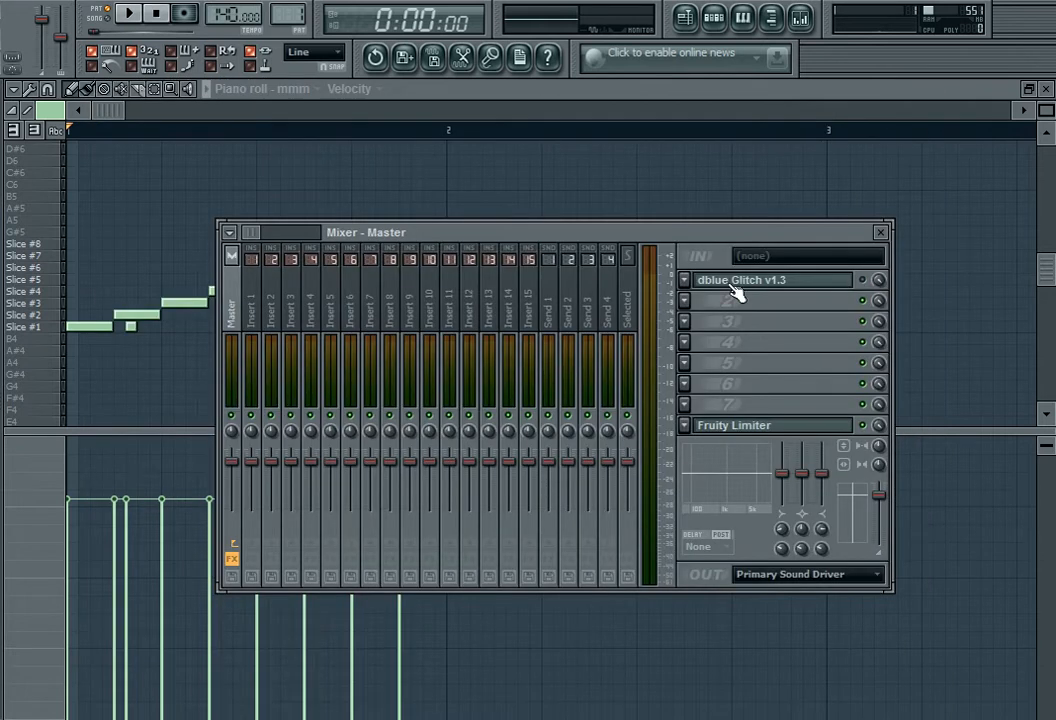
pyautogui.press('F9')
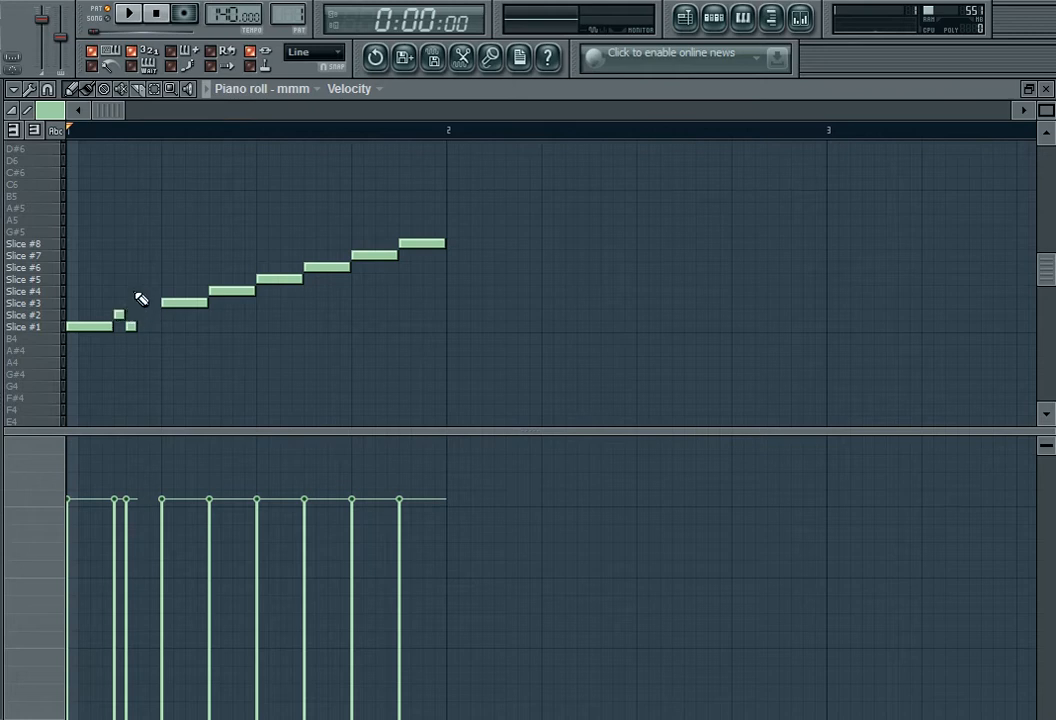
# - Scatter extra overlapping notes over the slice rows throughout bar 1 of the mmm piano roll
pyautogui.click(107, 267)
pyautogui.click(135, 255)
pyautogui.click(154, 291)
pyautogui.click(154, 302)
pyautogui.click(182, 267)
pyautogui.click(214, 255)
pyautogui.click(245, 315)
pyautogui.click(247, 326)
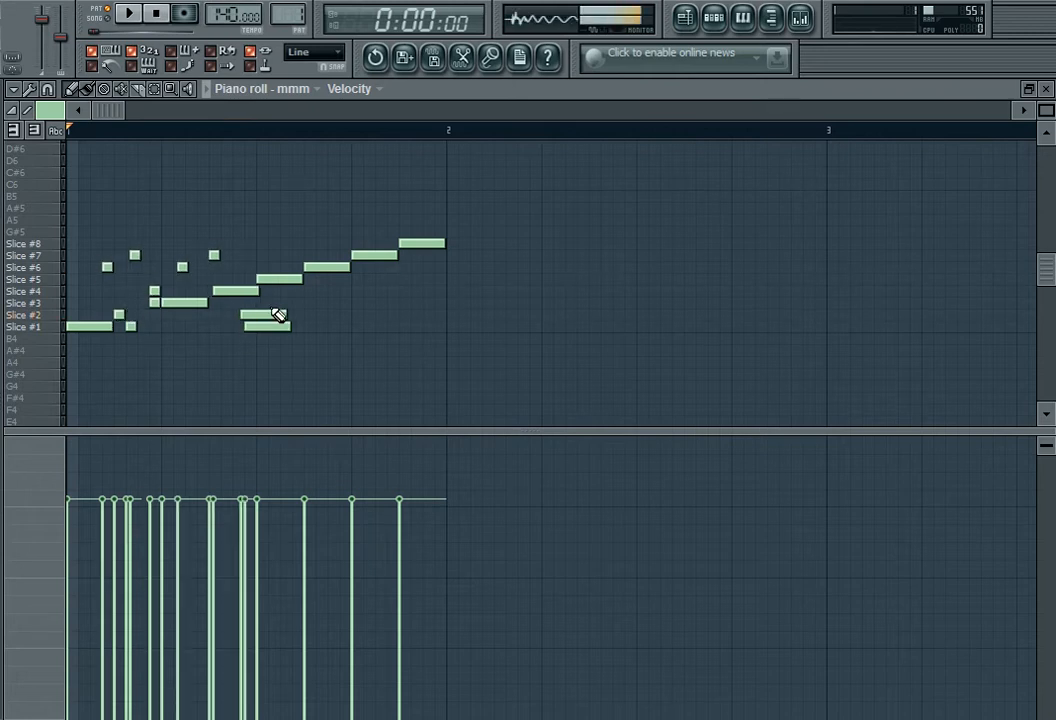
pyautogui.click(284, 302)
pyautogui.click(297, 243)
pyautogui.click(317, 279)
pyautogui.click(333, 255)
pyautogui.rightClick(325, 267)
pyautogui.click(400, 279)
pyautogui.click(416, 267)
pyautogui.click(376, 291)
pyautogui.click(370, 302)
pyautogui.click(354, 291)
pyautogui.click(234, 267)
pyautogui.click(246, 231)
pyautogui.click(210, 279)
pyautogui.click(135, 267)
pyautogui.click(67, 255)
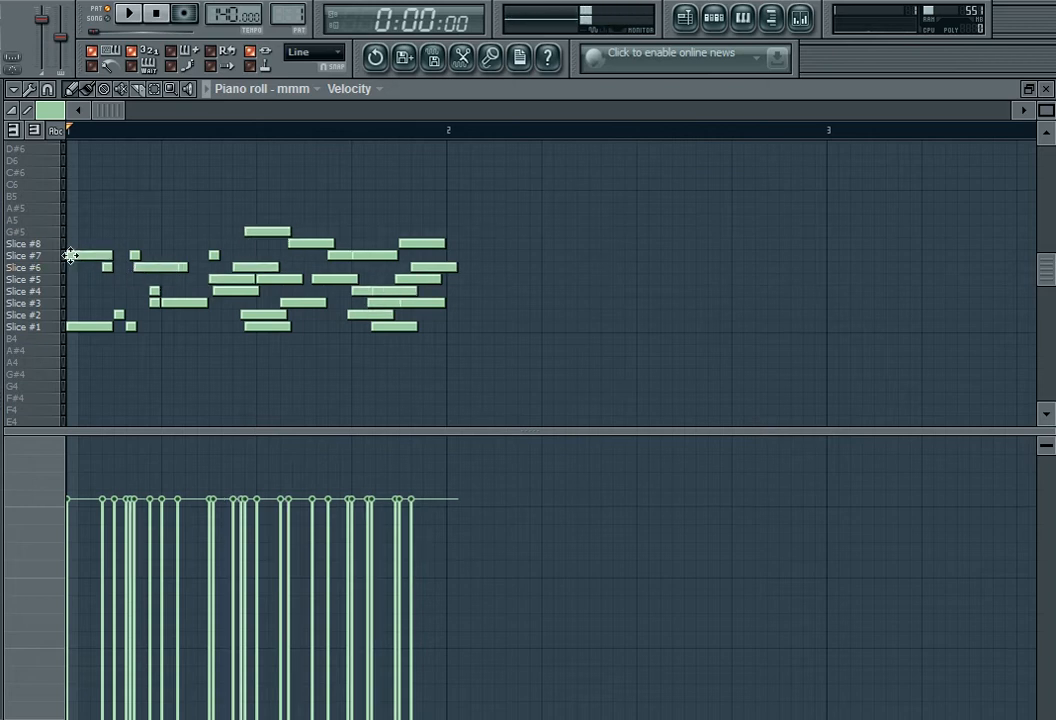
# - Apply Quick legato to the mmm notes and audition the chopped pattern
pyautogui.click(30, 89)
pyautogui.click(50, 135)
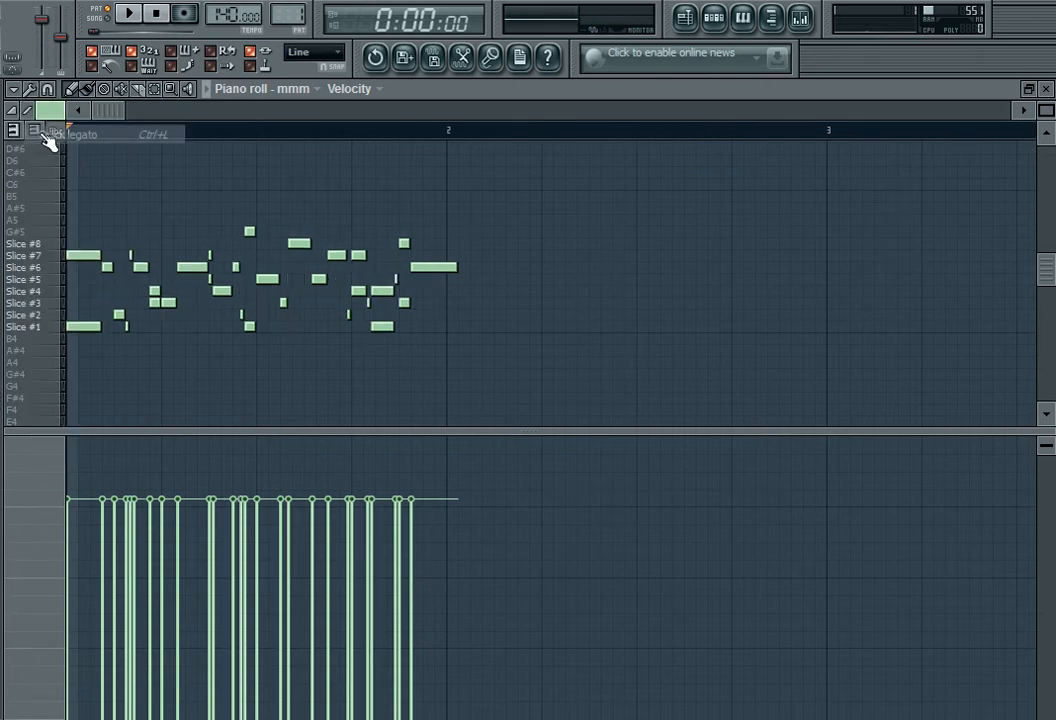
pyautogui.click(136, 20)
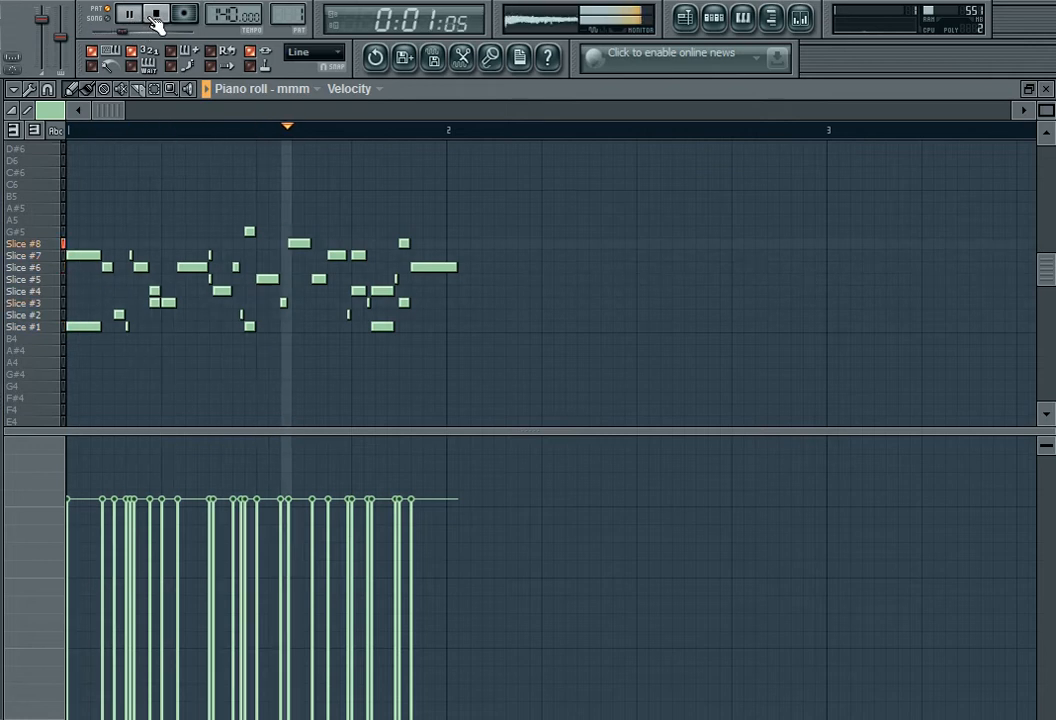
pyautogui.click(155, 16)
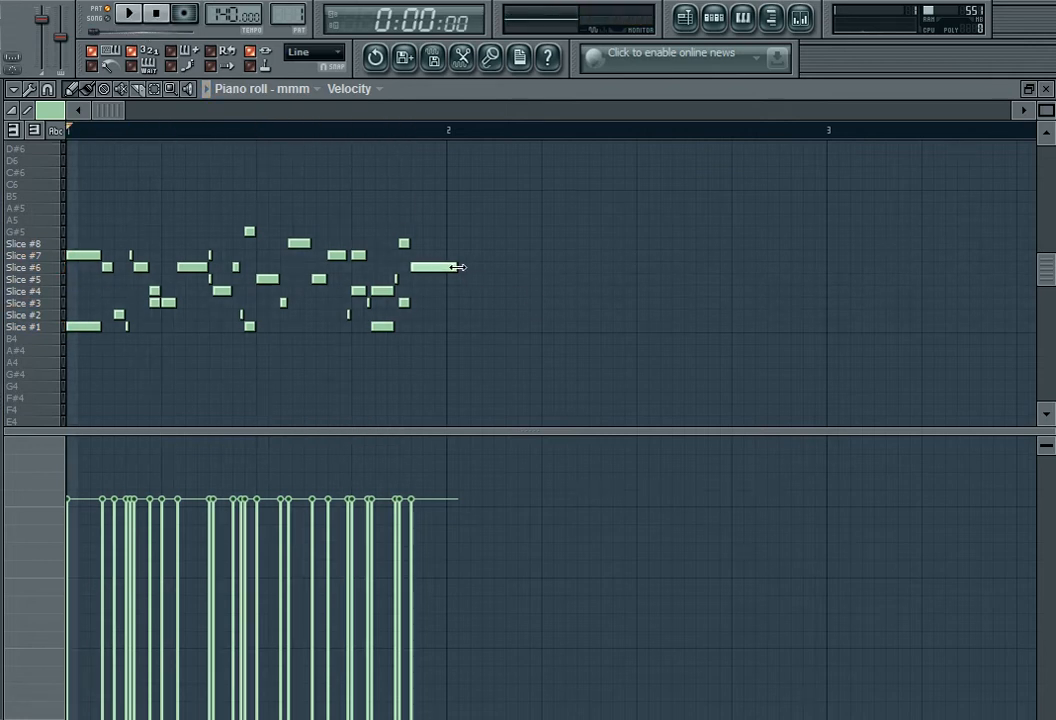
# - Bypass dblue Glitch on the Master mixer track and reopen its plugin window
pyautogui.click(800, 17)
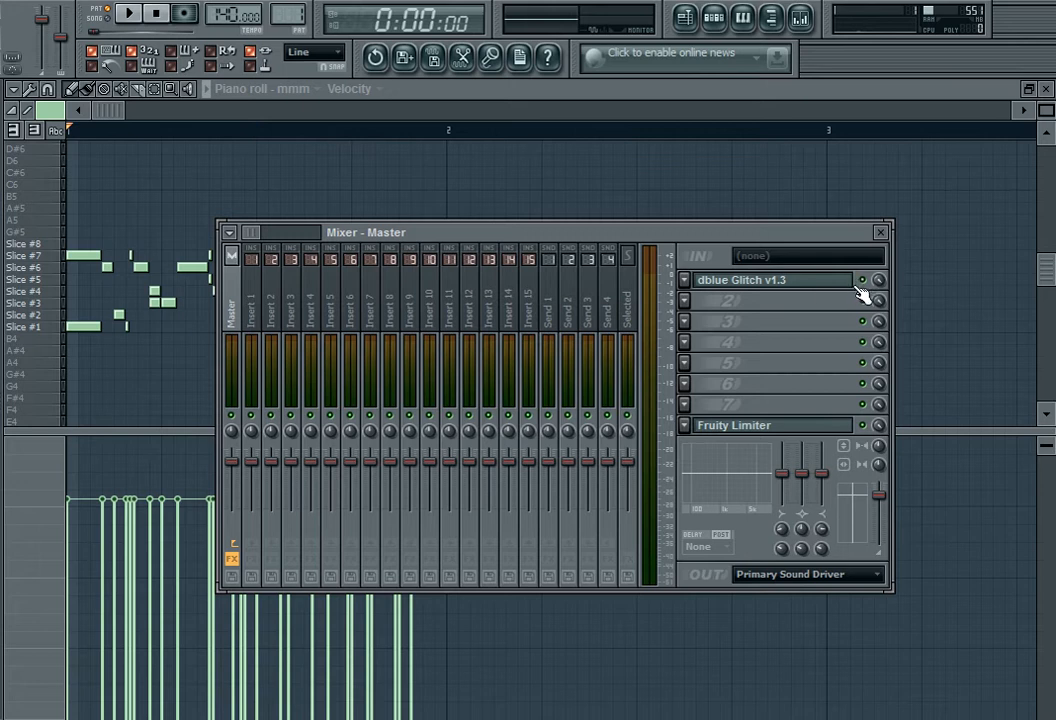
pyautogui.click(720, 18)
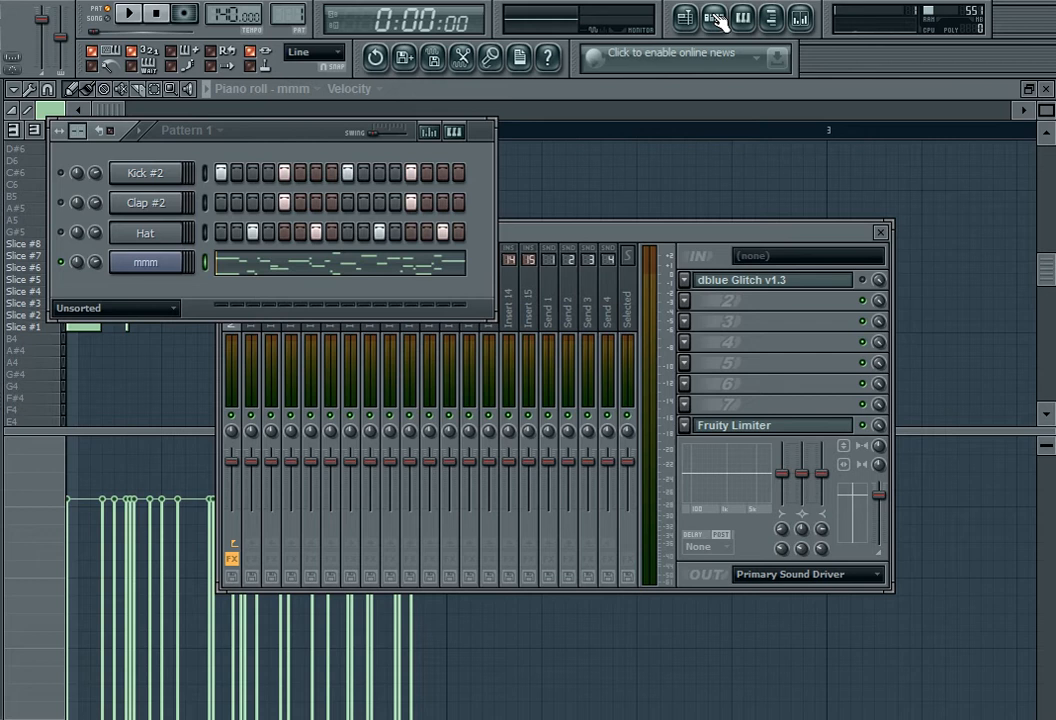
pyautogui.click(845, 280)
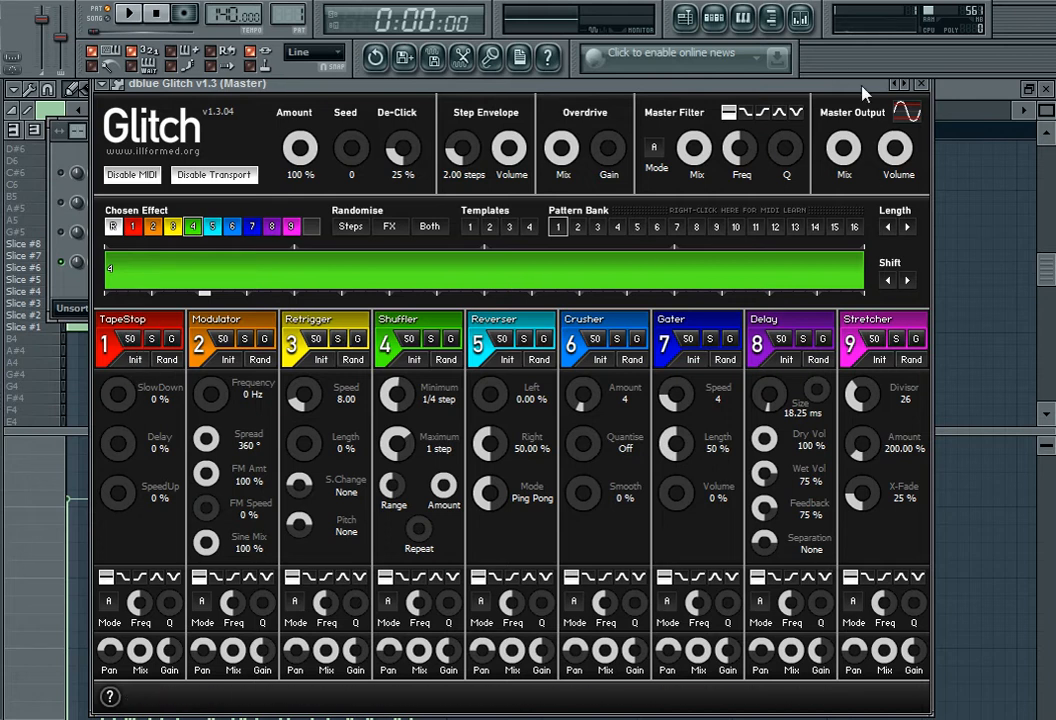
# - Mute the mmm channel in the step sequencer and return to the Glitch plugin window
pyautogui.click(796, 30)
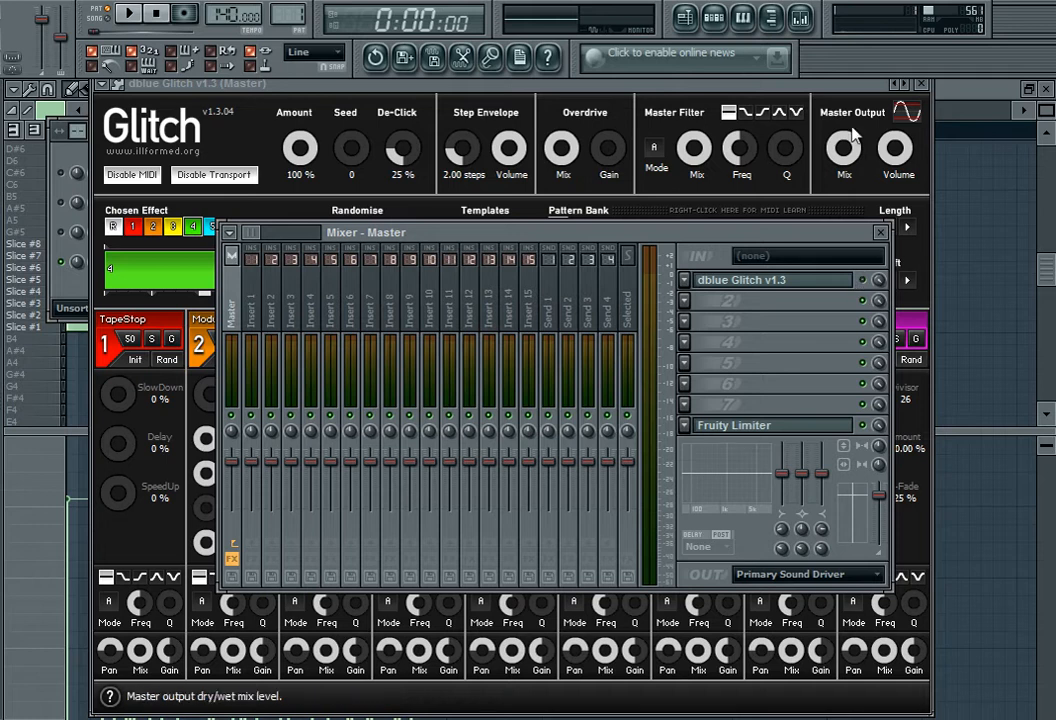
pyautogui.click(808, 24)
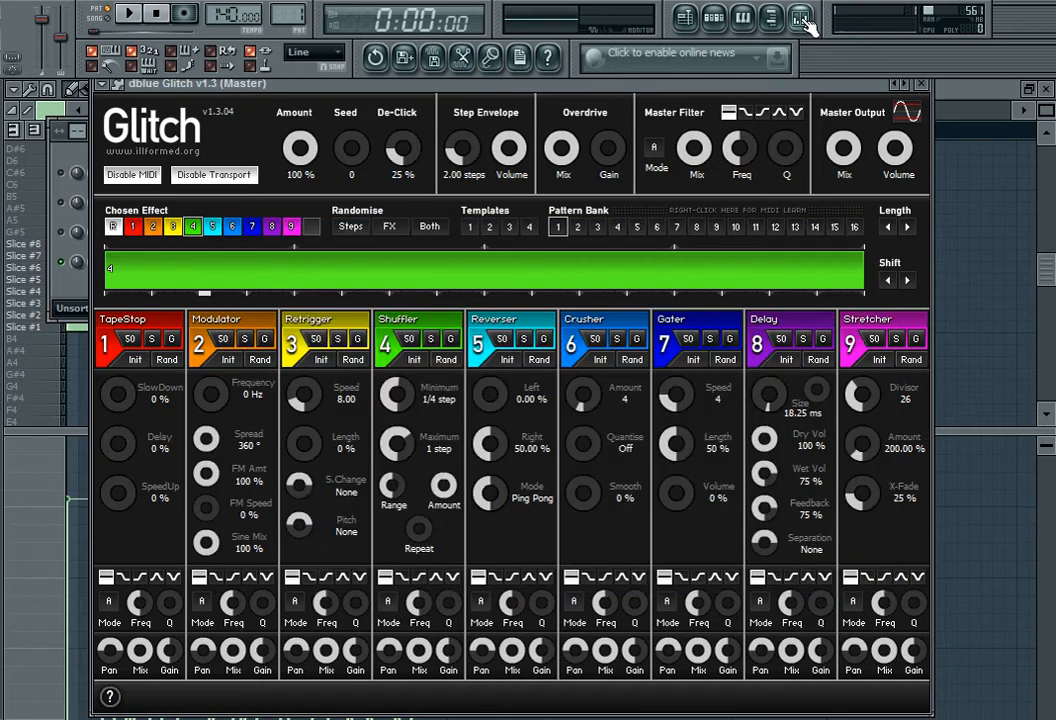
pyautogui.click(713, 19)
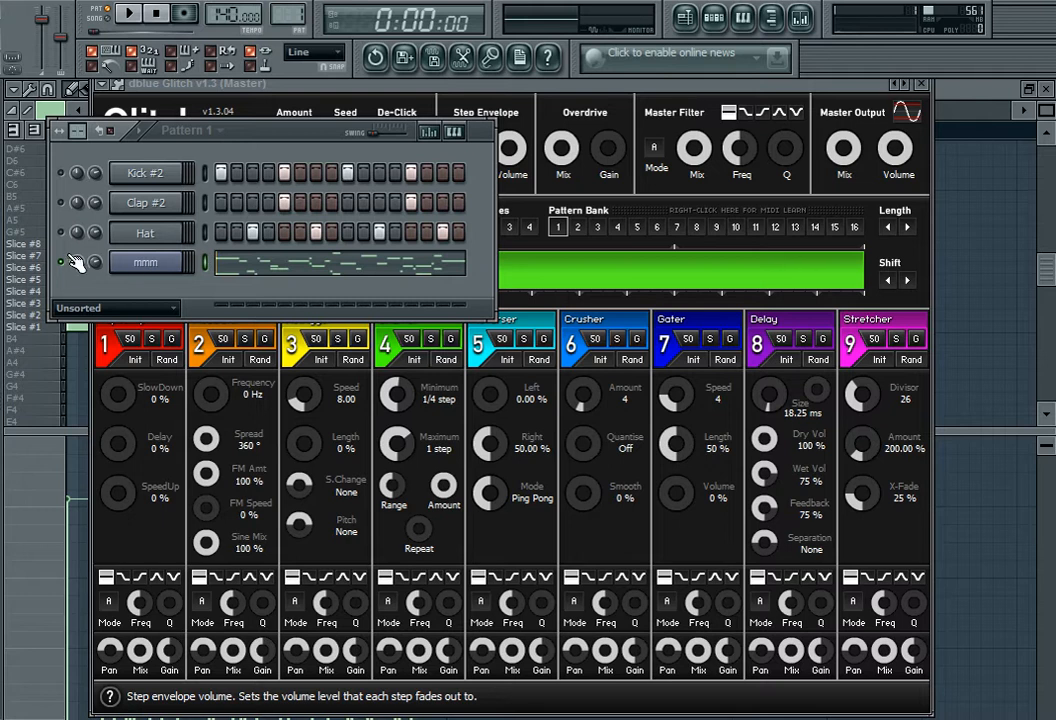
pyautogui.click(575, 93)
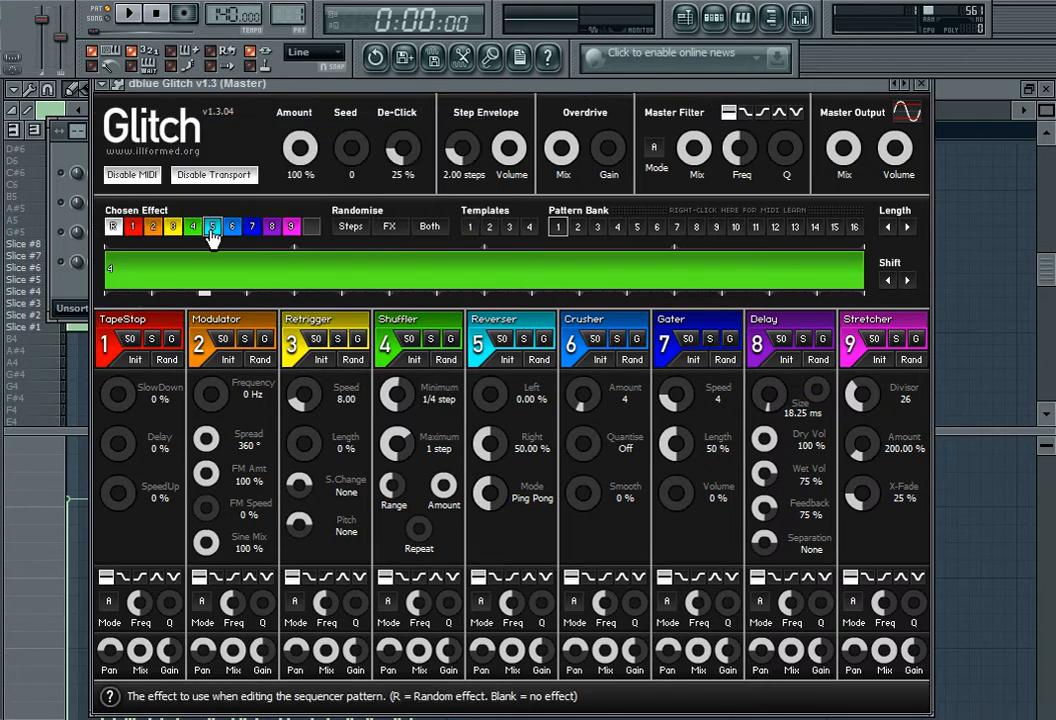
# - Fill the Glitch sequencer with the Reverser effect, inserting separate Reverser blocks on the first five steps
pyautogui.click(112, 273)
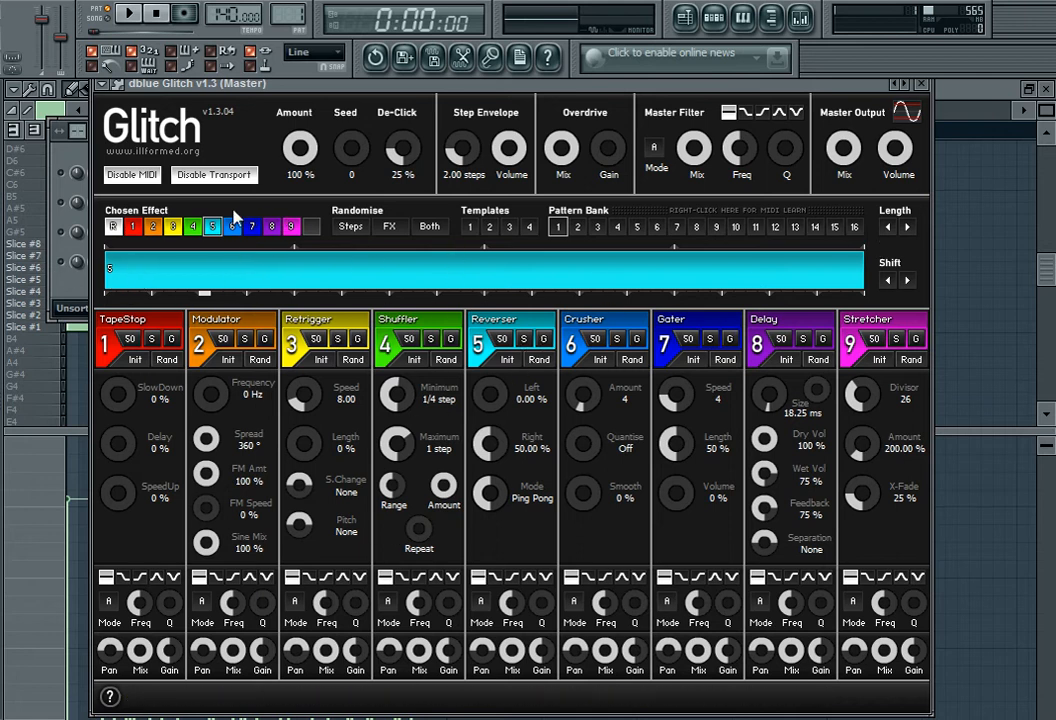
pyautogui.click(153, 275)
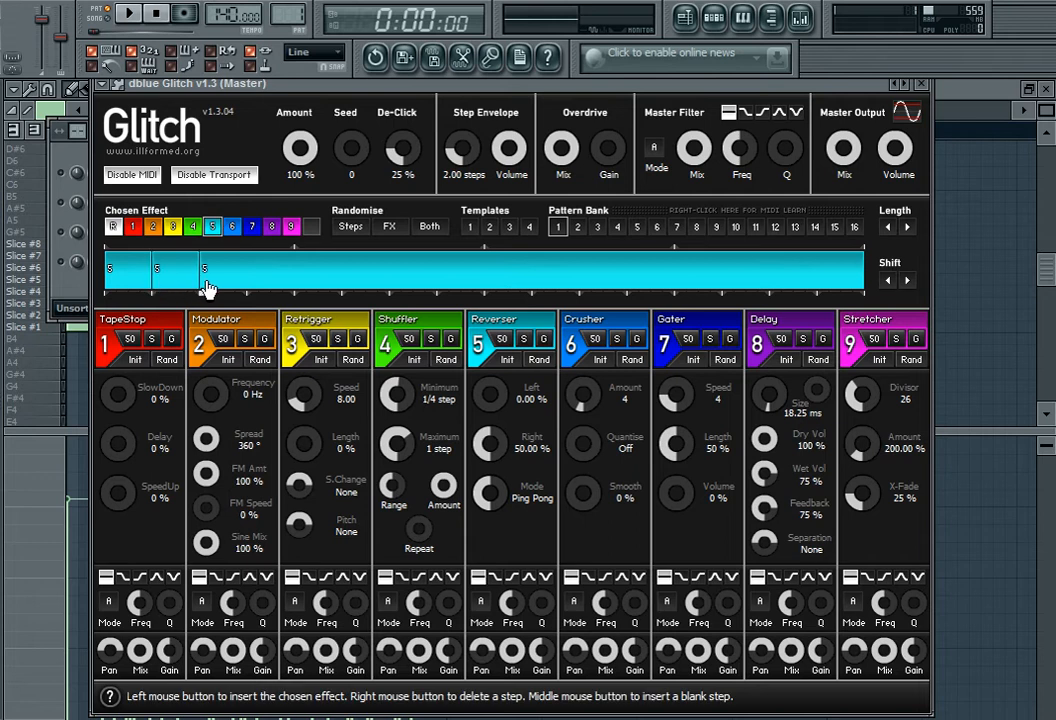
pyautogui.click(203, 272)
pyautogui.click(237, 272)
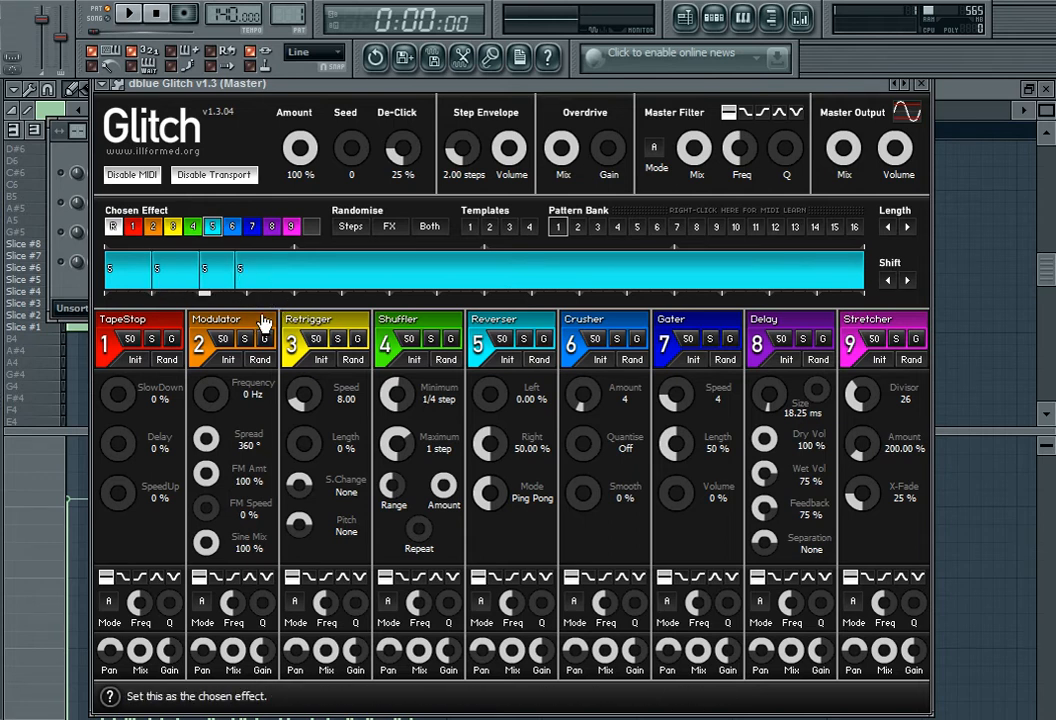
pyautogui.click(240, 272)
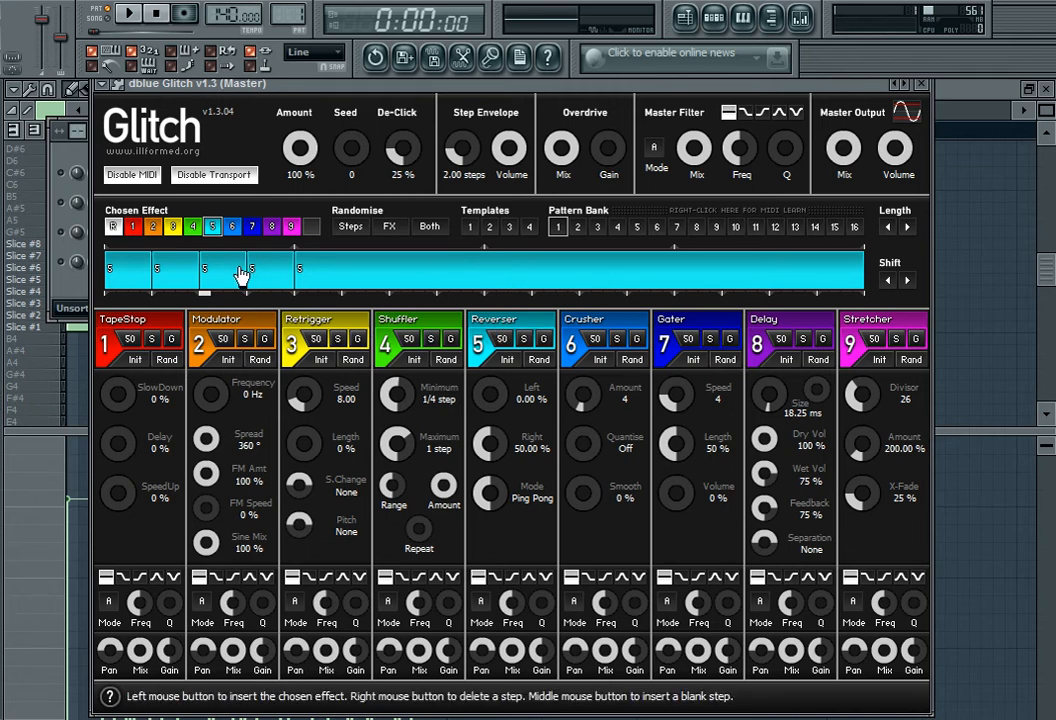
# - Open the playlist and play back Pattern 1
pyautogui.click(685, 17)
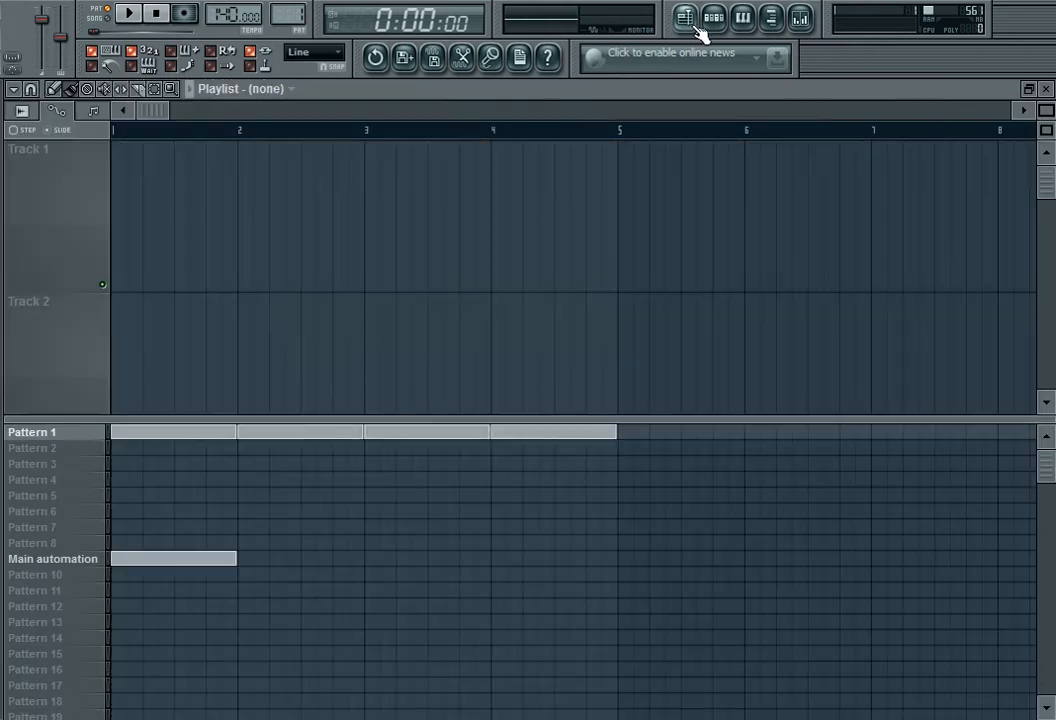
pyautogui.click(800, 17)
pyautogui.press('F9')
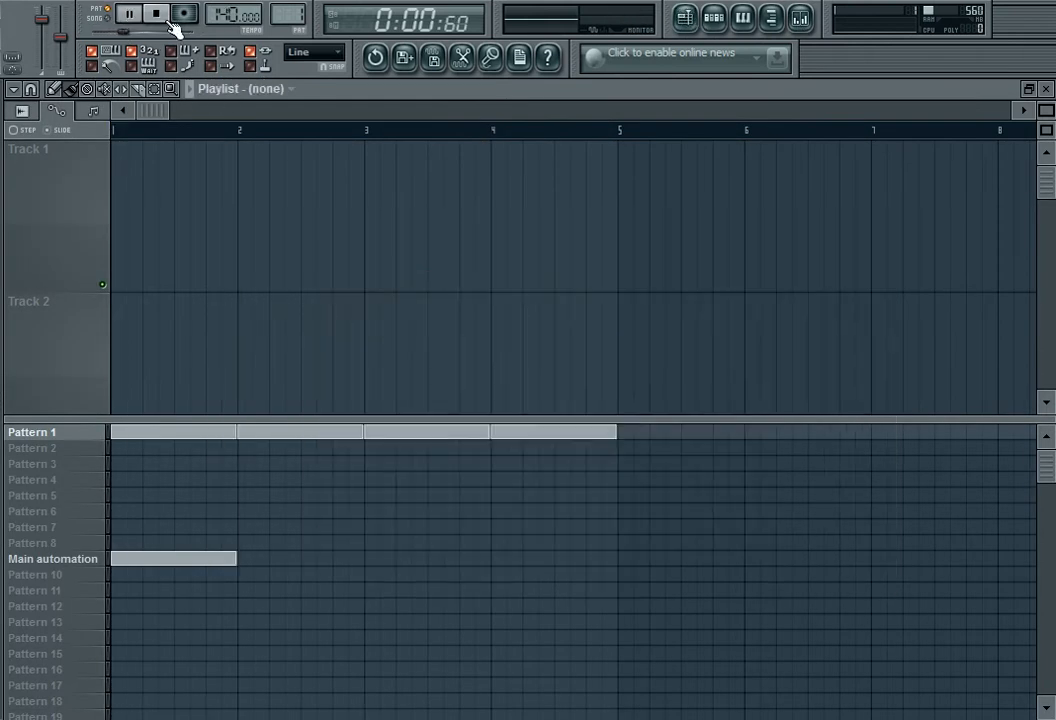
# - Unmute the Kick #2, Clap #2 and Hat channels and audition the drum pattern with the mixer open
pyautogui.click(714, 18)
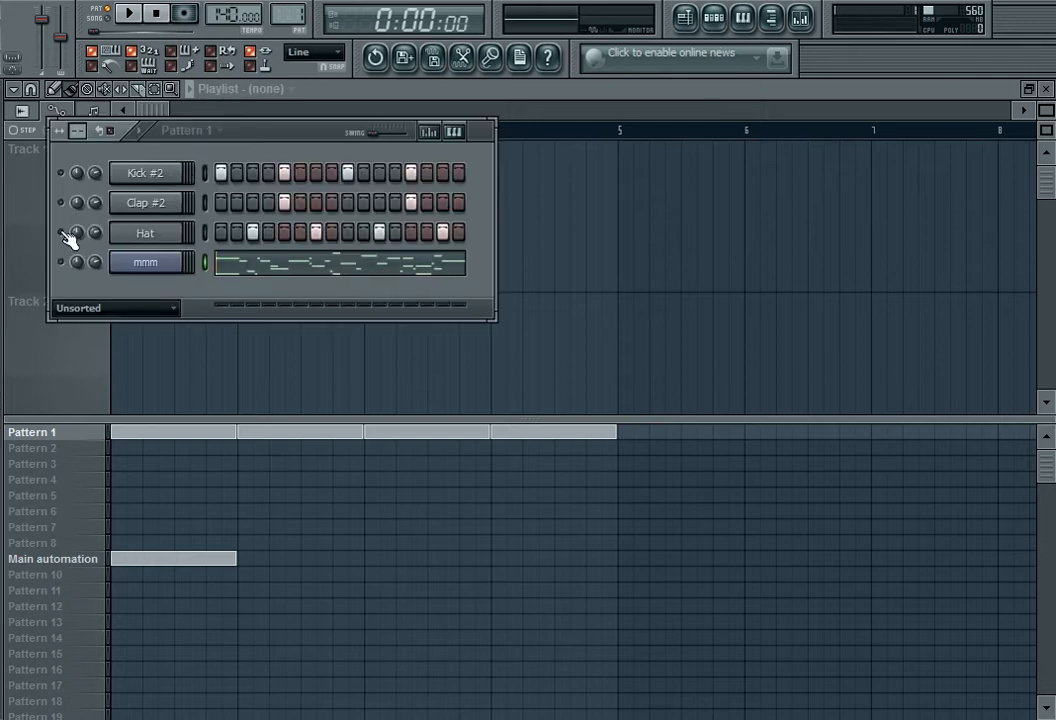
pyautogui.moveTo(62, 203); pyautogui.dragTo(60, 172)
pyautogui.click(140, 17)
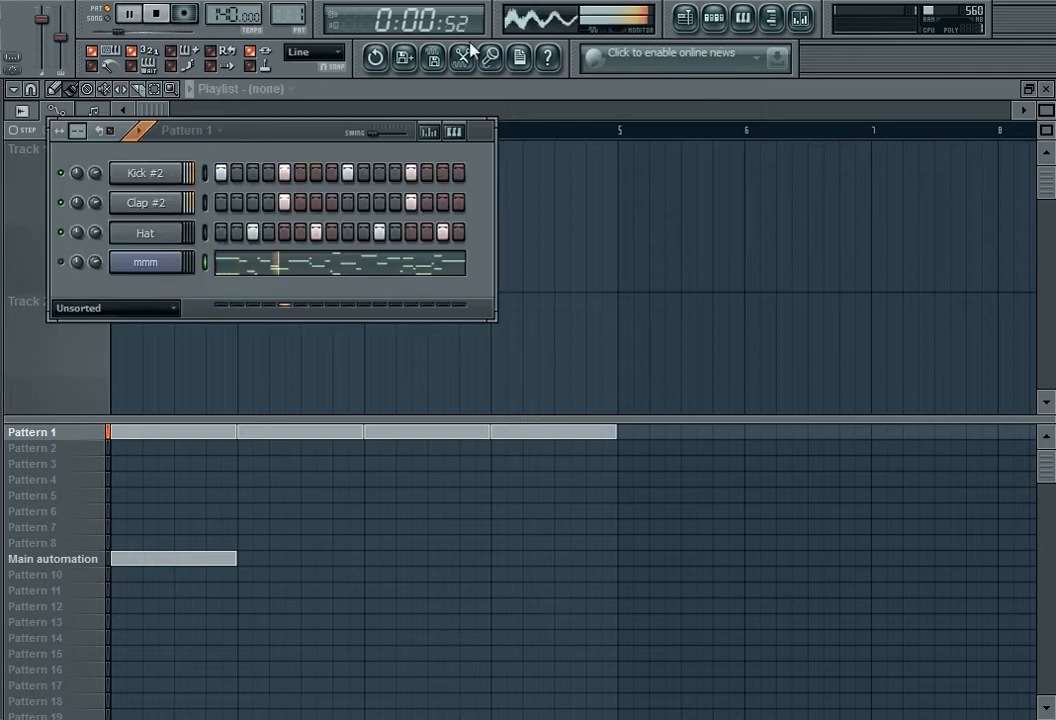
pyautogui.press('F9')
pyautogui.click(157, 14)
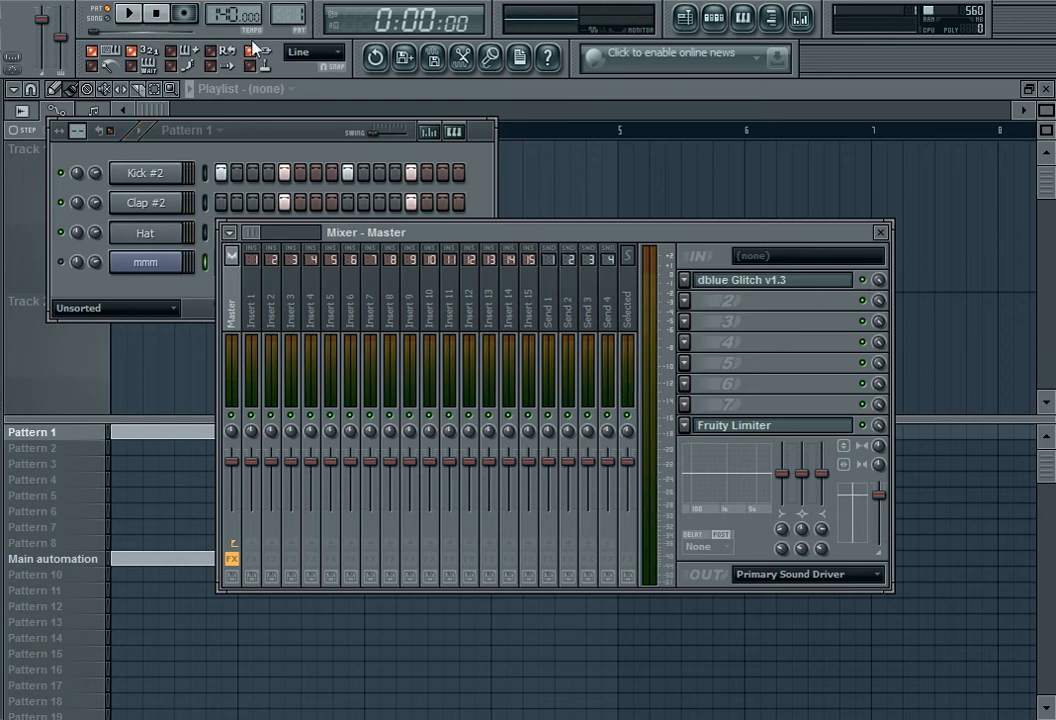
# - Play back and stop Pattern 1, and open the dblue Glitch plugin from the Master mixer track
pyautogui.click(138, 17)
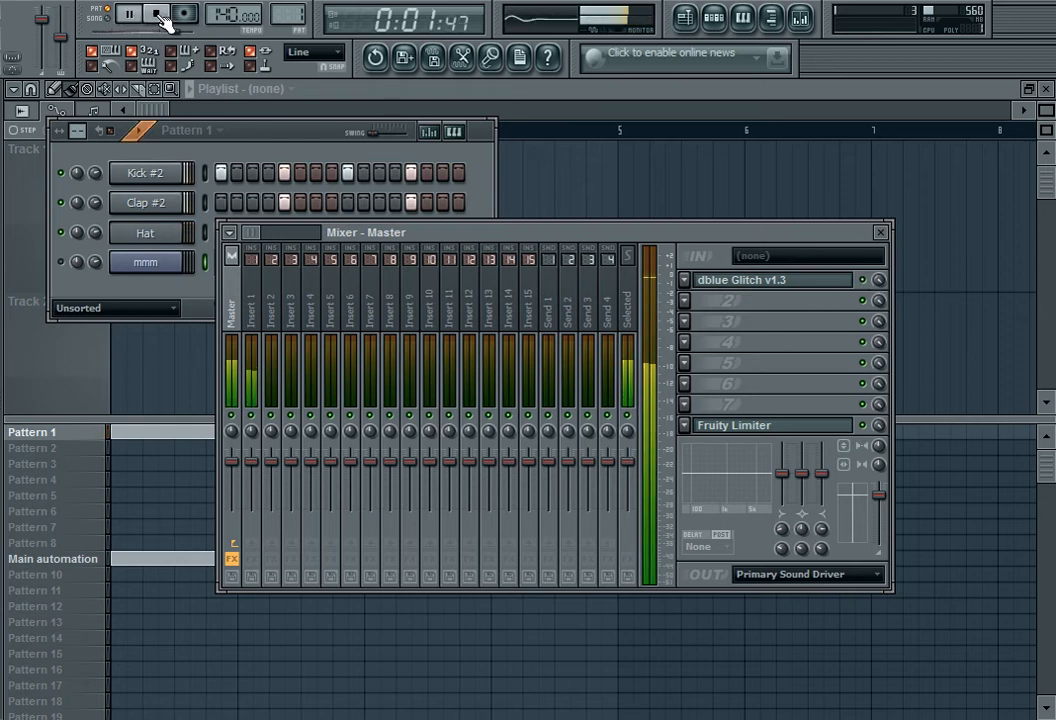
pyautogui.click(160, 15)
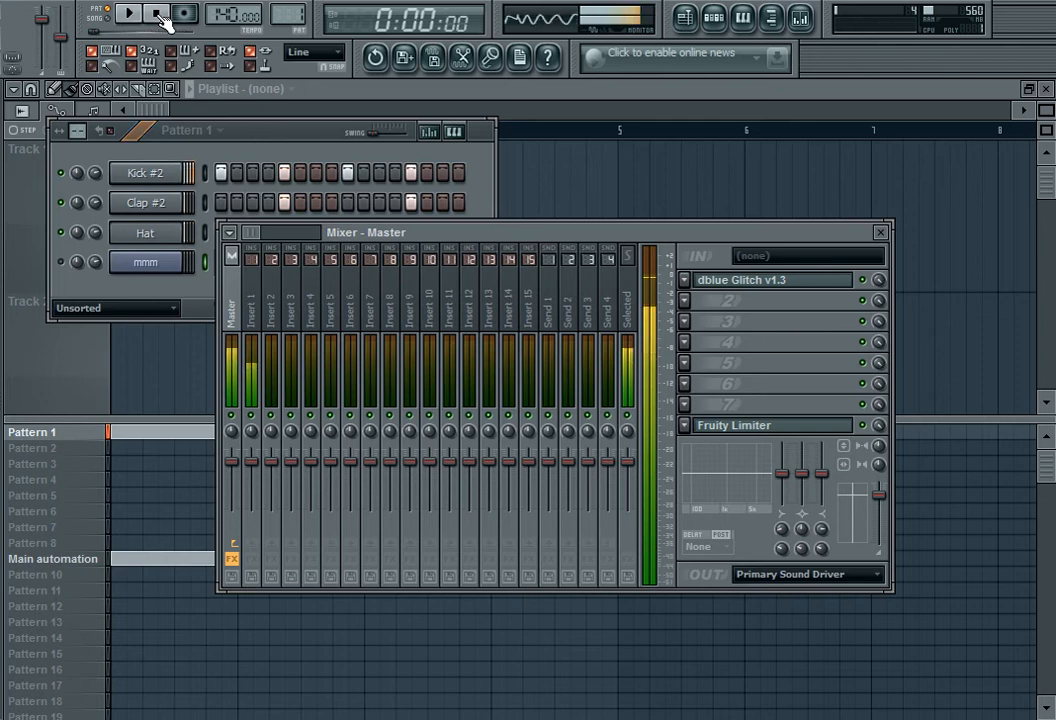
pyautogui.click(797, 289)
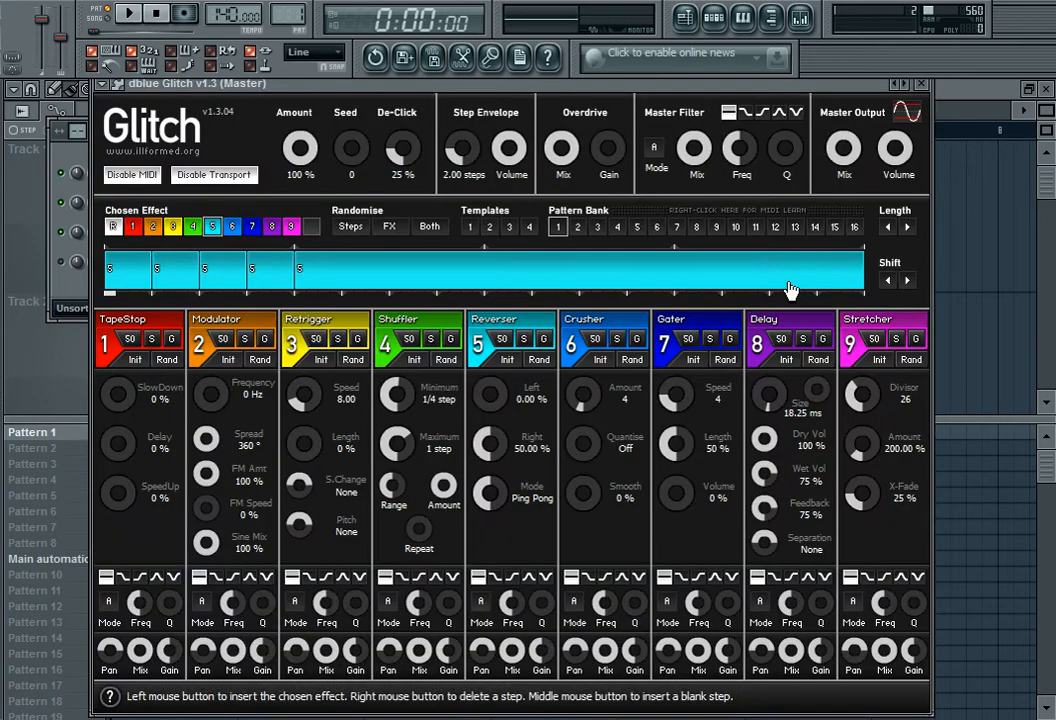
# - Split the first four Reverser blocks in the Glitch sequencer into half-length blocks and audition the pattern
pyautogui.click(155, 270)
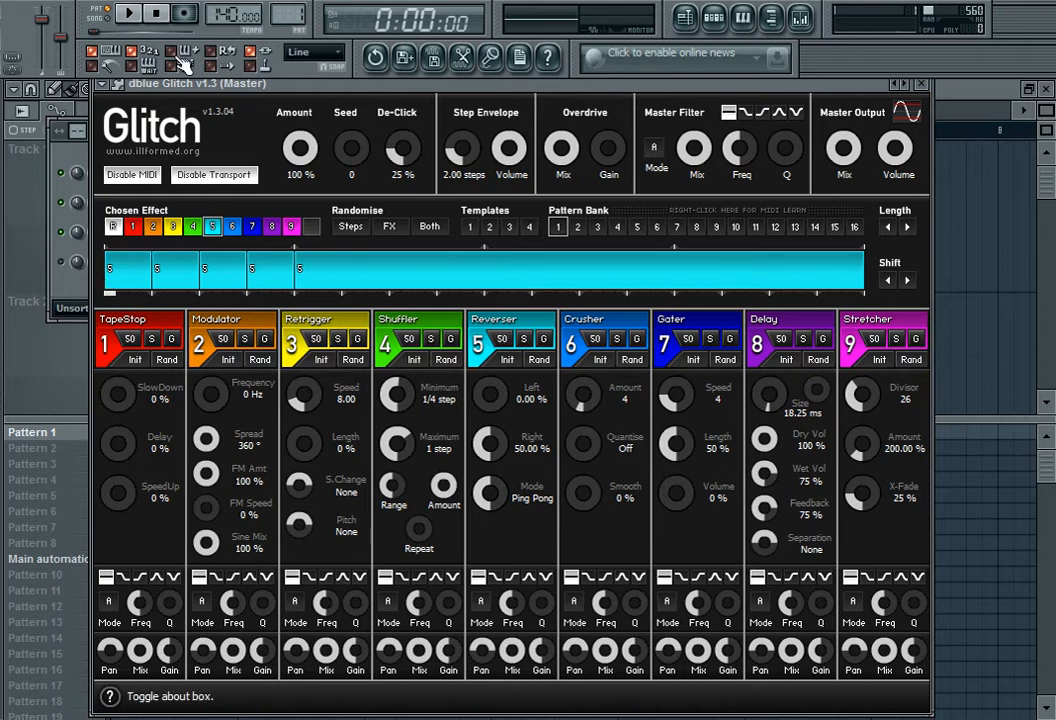
pyautogui.click(130, 12)
pyautogui.click(156, 12)
pyautogui.click(133, 283)
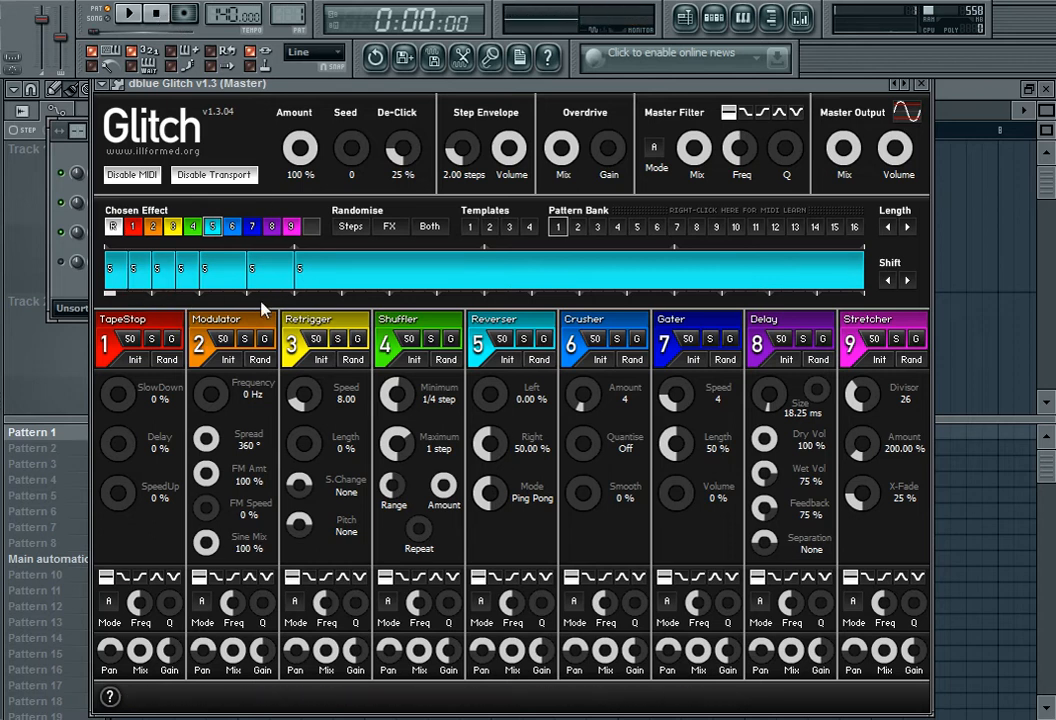
pyautogui.click(200, 283)
pyautogui.click(230, 283)
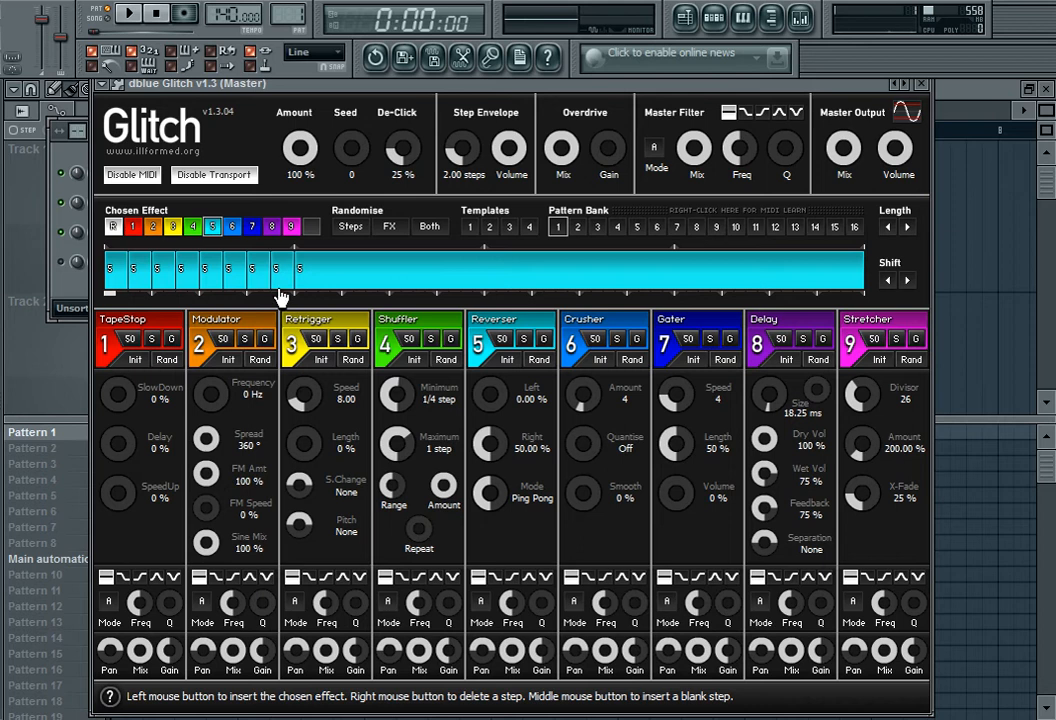
pyautogui.click(129, 13)
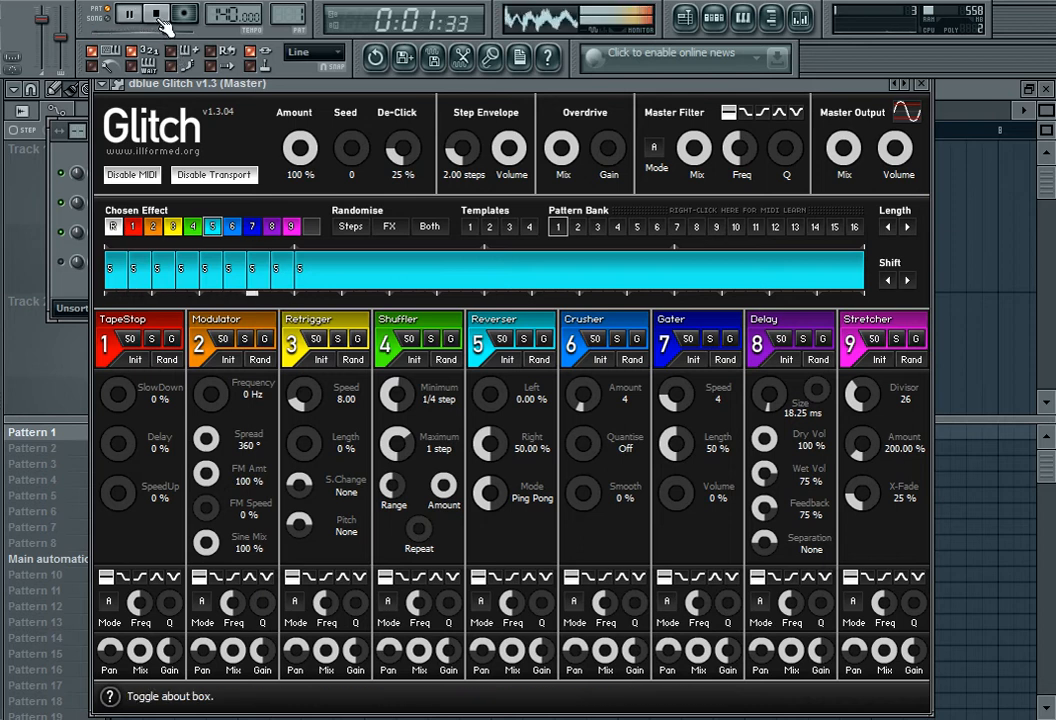
pyautogui.click(157, 15)
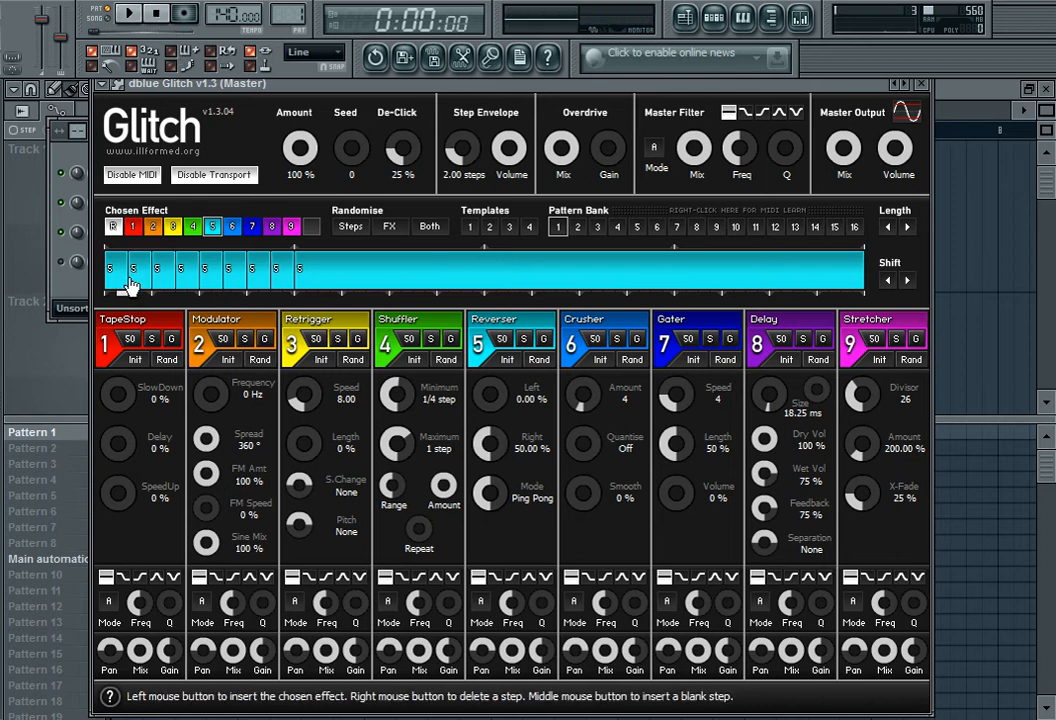
# - Delete the extra Reverser blocks so that a single Reverser block spans the whole Glitch sequencer
pyautogui.rightClick(133, 268)
pyautogui.rightClick(157, 268)
pyautogui.rightClick(181, 268)
pyautogui.rightClick(205, 268)
pyautogui.rightClick(229, 268)
pyautogui.rightClick(253, 268)
pyautogui.rightClick(277, 268)
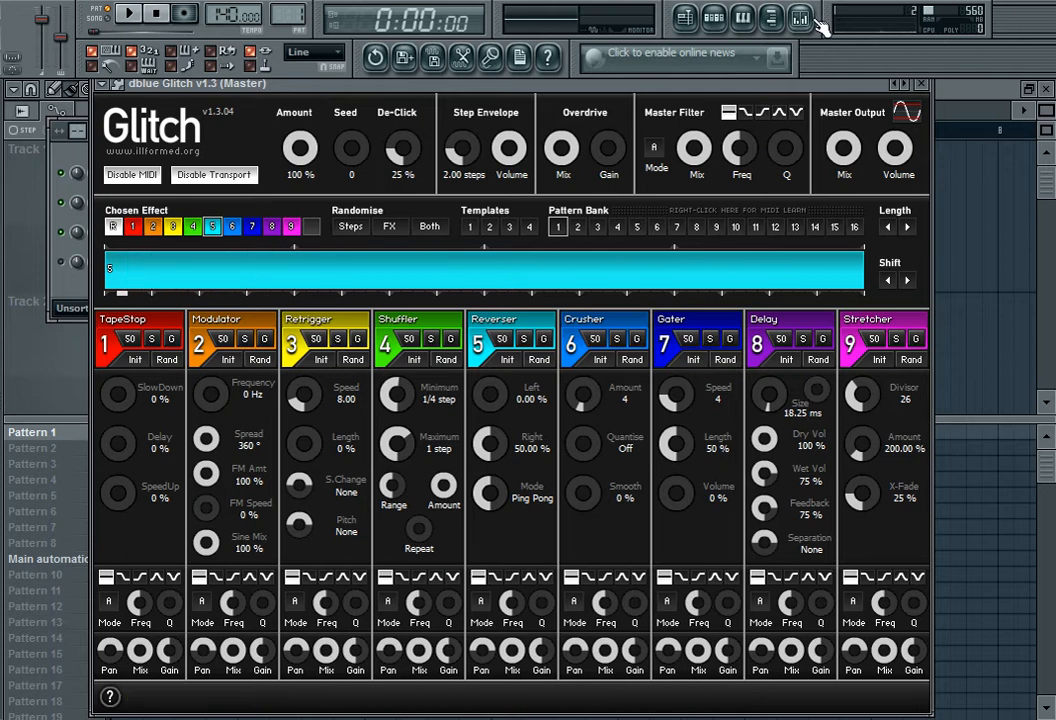
# - Disable dblue Glitch on the Master mixer track and return to the step sequencer
pyautogui.press('F9')
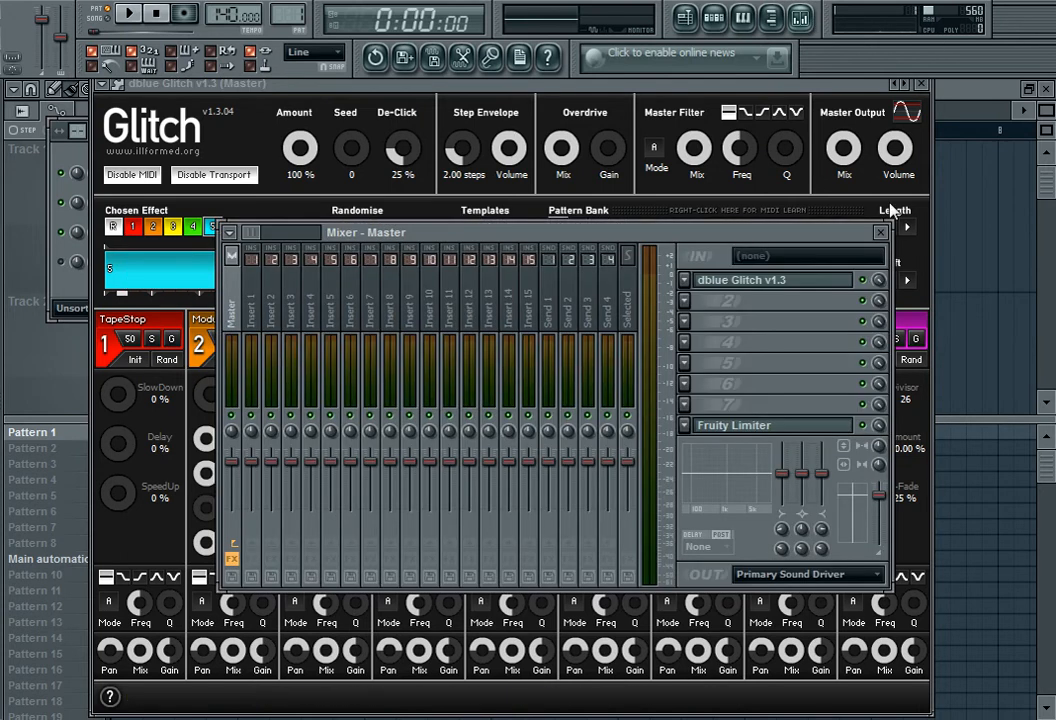
pyautogui.click(74, 172)
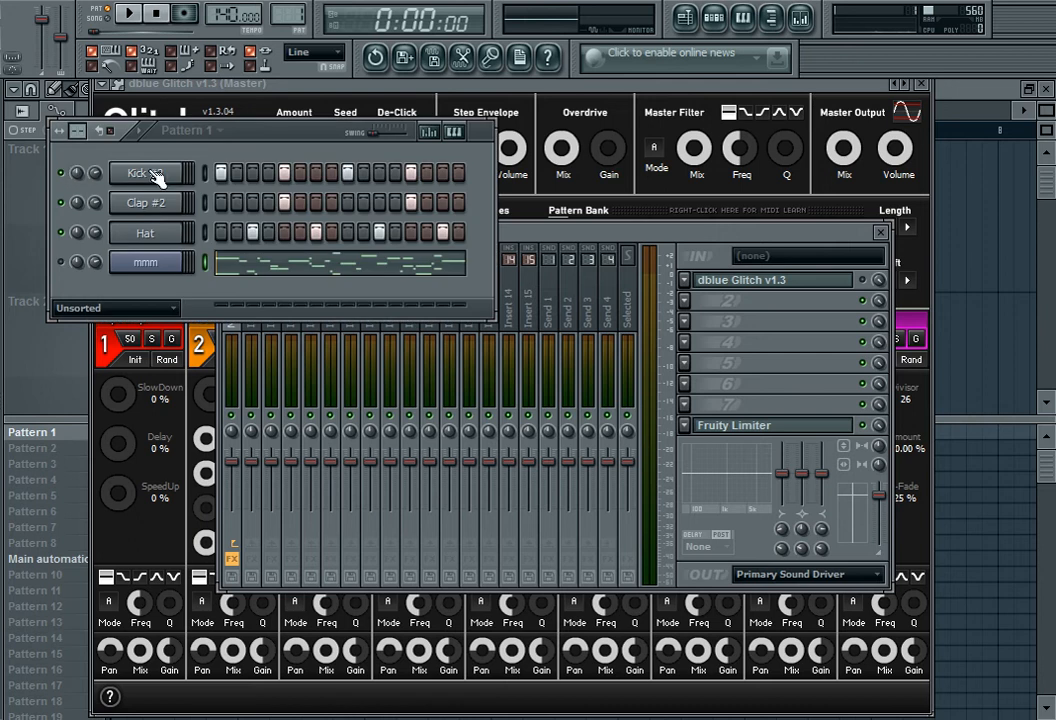
# - Try the Reverse effect on the Kick #2 sample in its channel settings and turn it off again
pyautogui.click(152, 173)
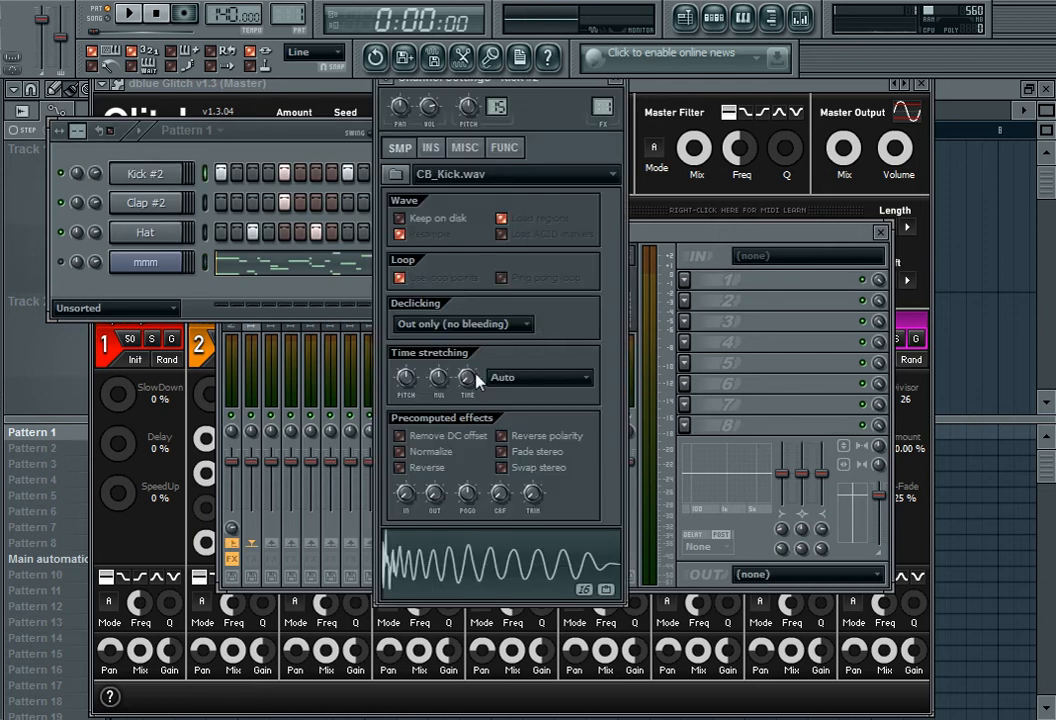
pyautogui.click(400, 467)
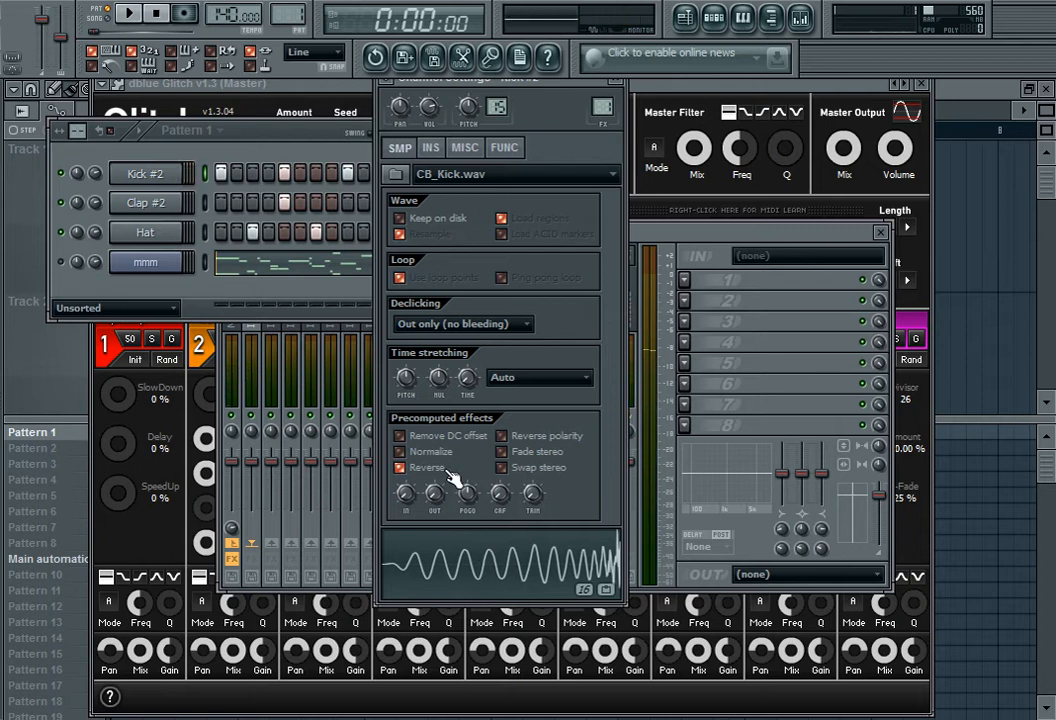
pyautogui.click(449, 474)
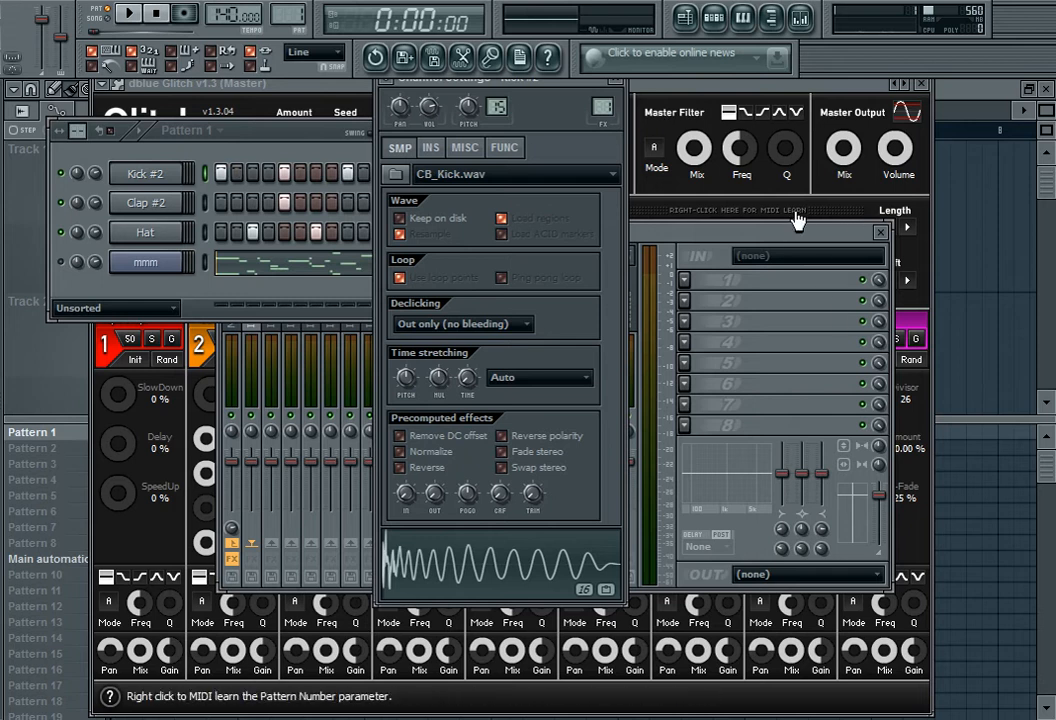
# - Clone the Kick #2 channel and enable Reverse on the cloned Kick sample
pyautogui.rightClick(155, 175)
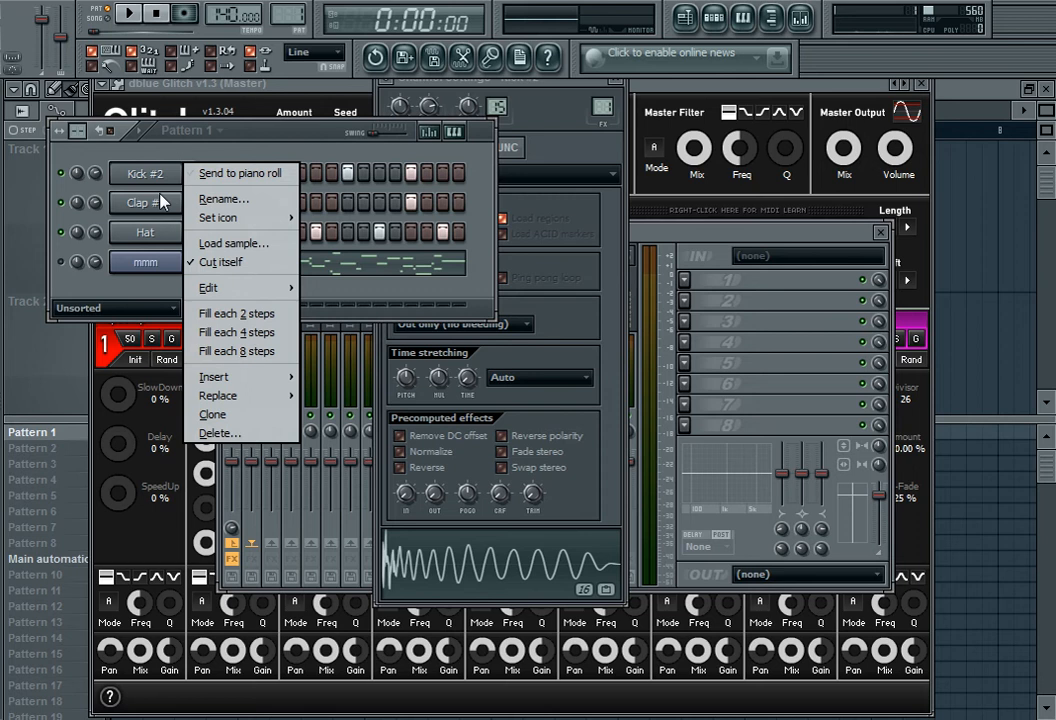
pyautogui.click(212, 413)
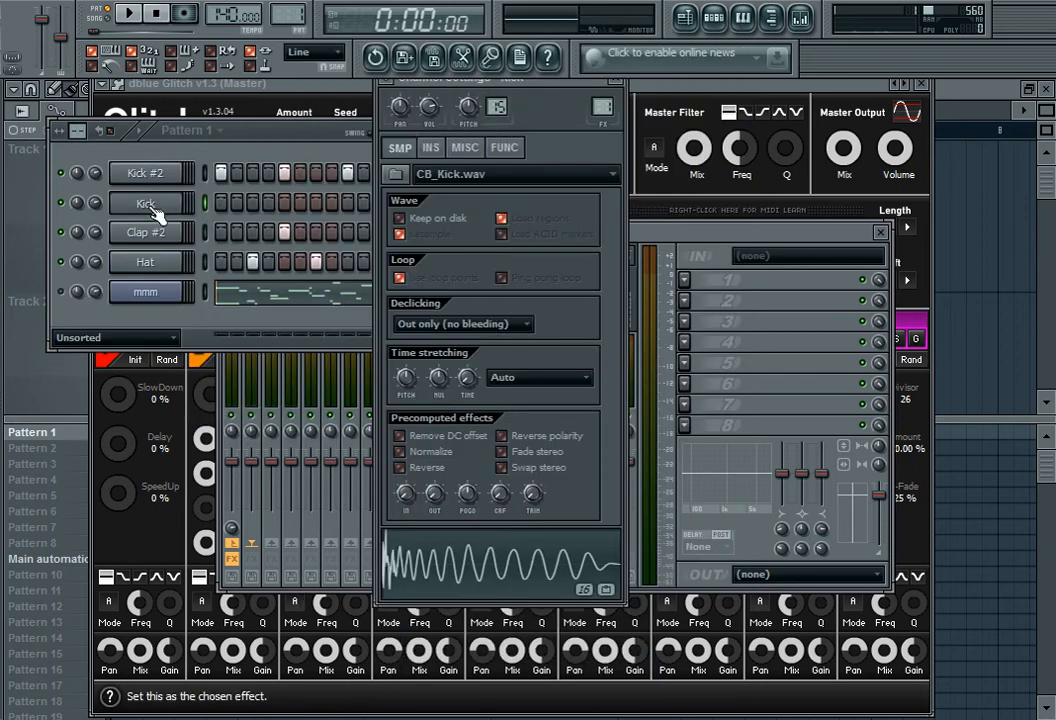
pyautogui.click(400, 467)
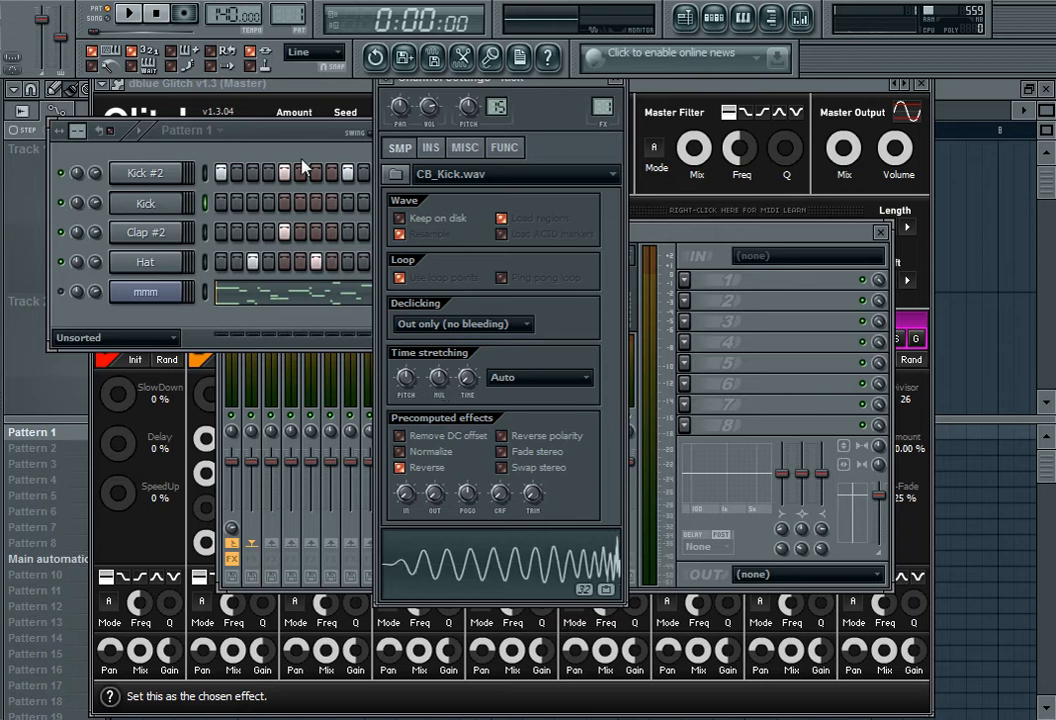
# - Place reversed Kick hits on steps 3, 7, 11 and 15, and mute the Hat channel
pyautogui.click(226, 186)
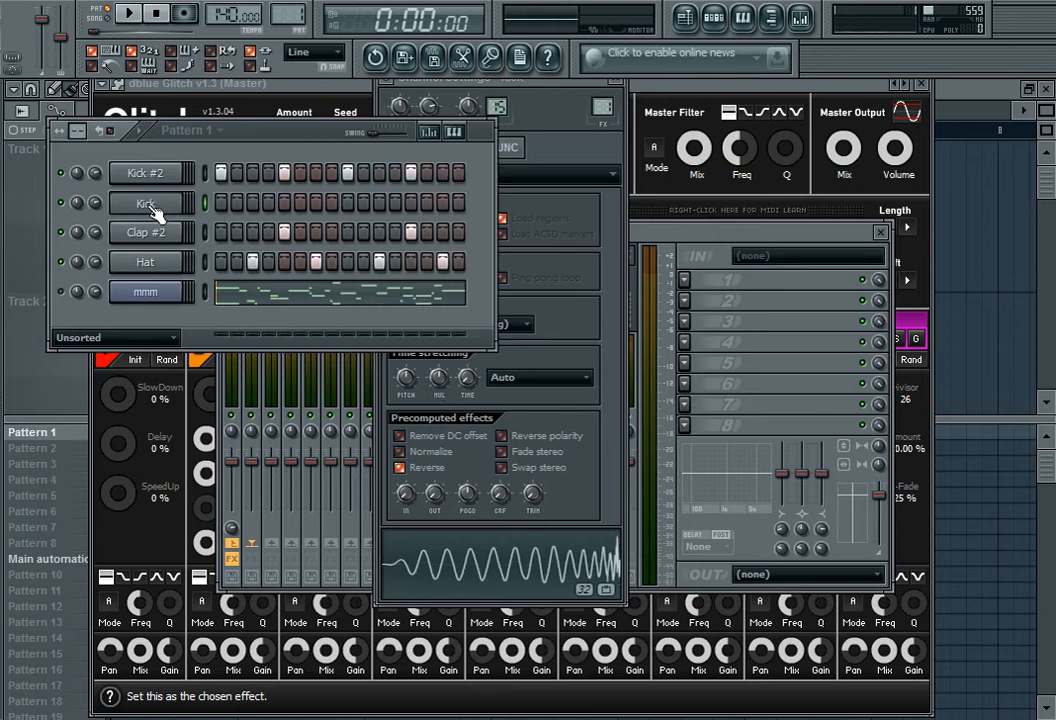
pyautogui.click(379, 204)
pyautogui.click(442, 204)
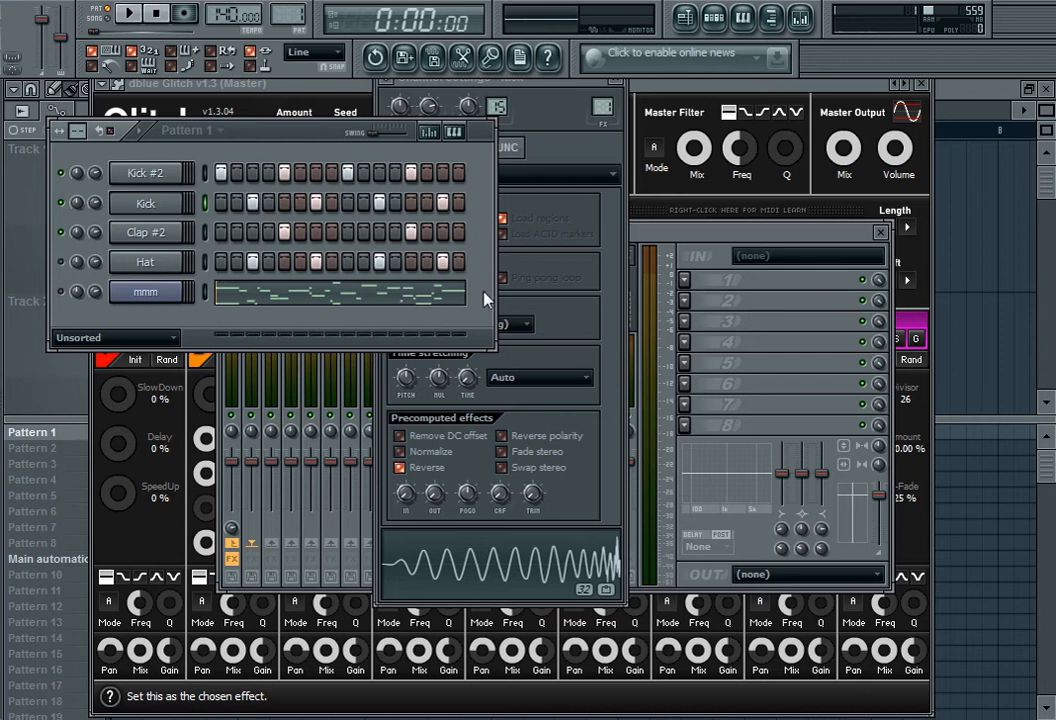
# - Clone Clap #2 into a reversed Clap channel with hits on steps 1 and 9
pyautogui.rightClick(155, 240)
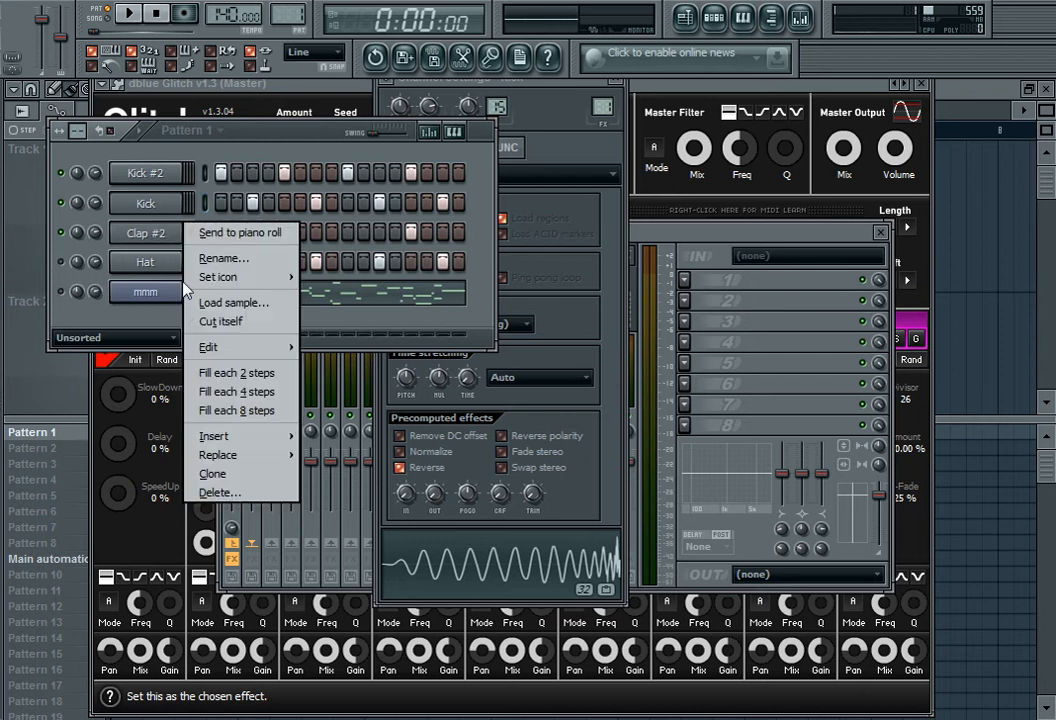
pyautogui.click(244, 474)
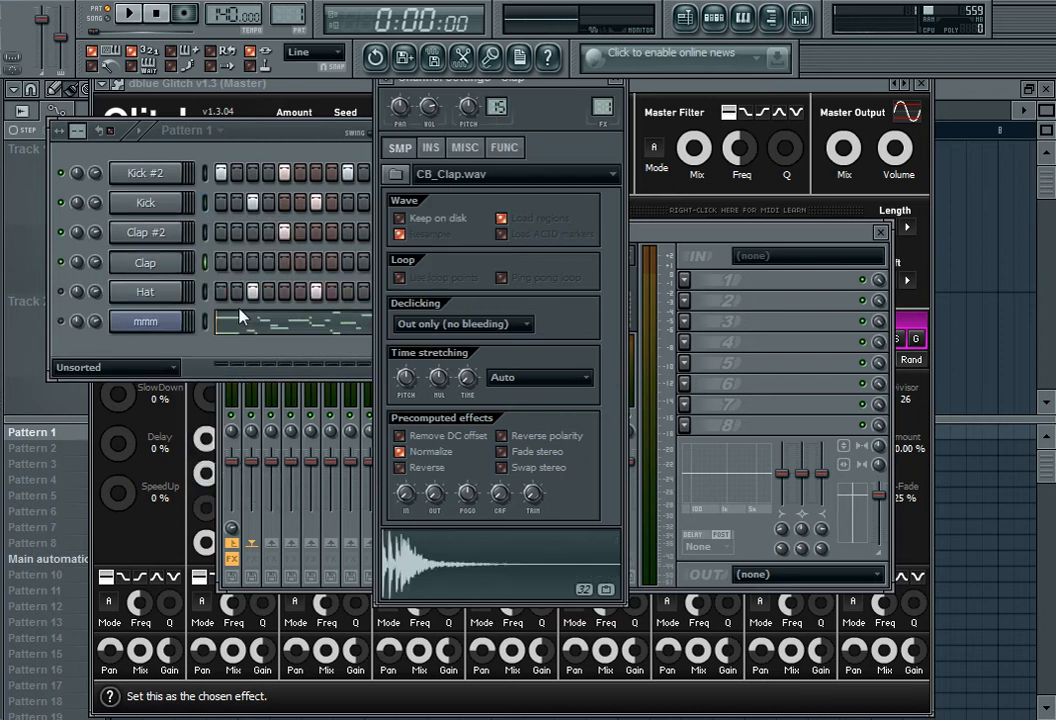
pyautogui.click(436, 468)
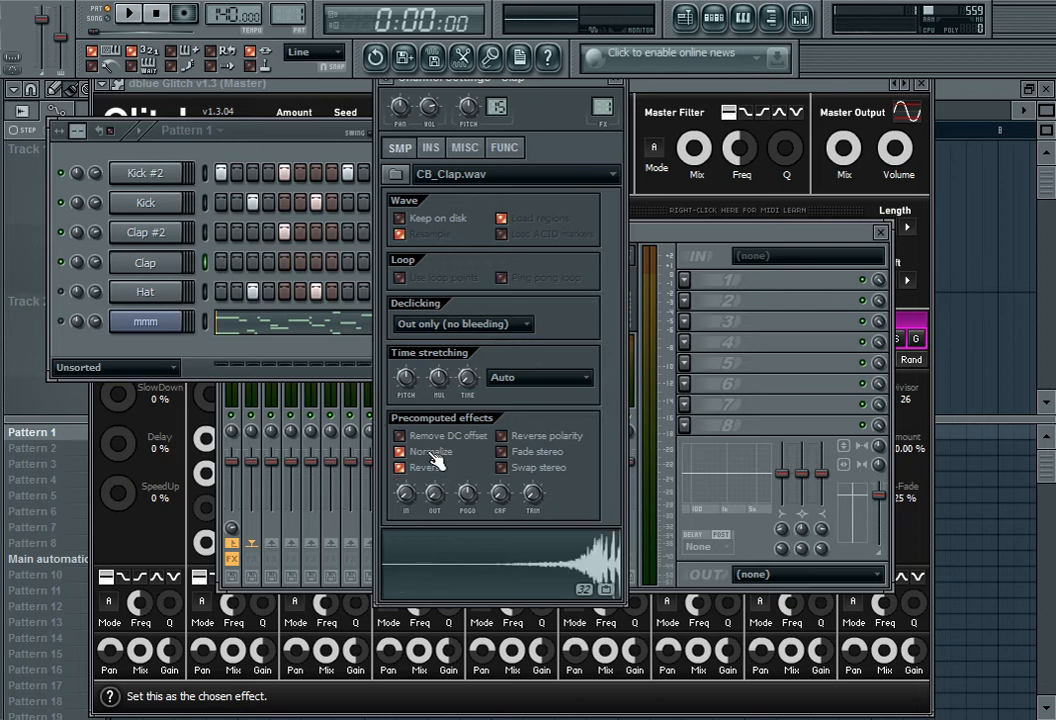
pyautogui.click(221, 262)
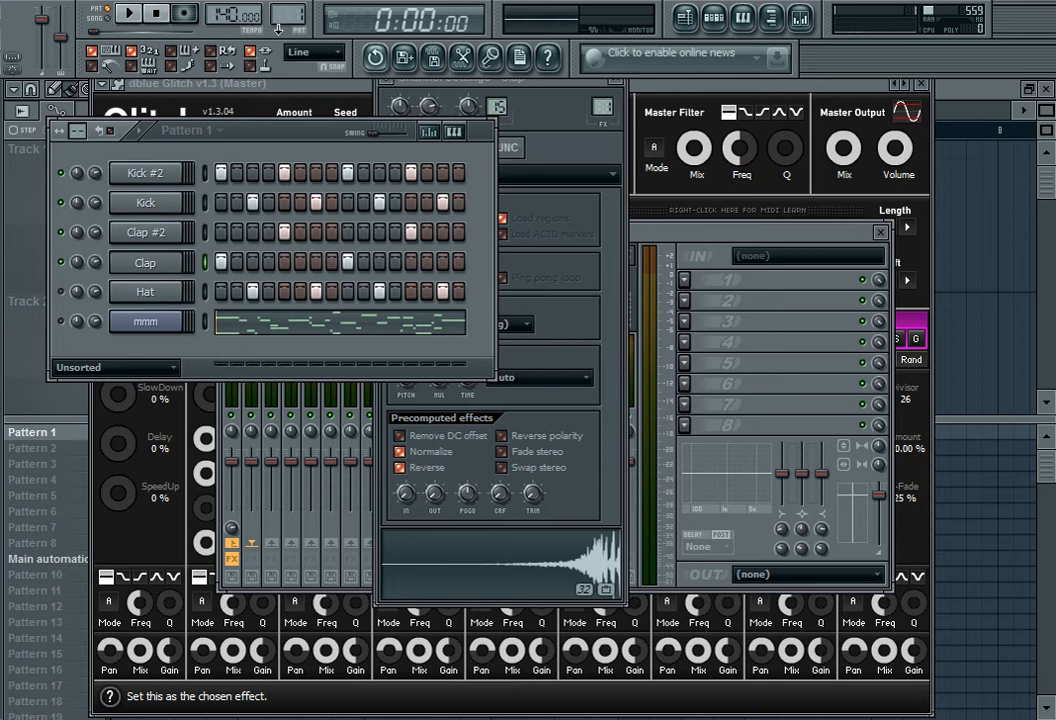
# - Select the Master mixer track and play back Pattern 1 with dblue Glitch disabled and the step sequencer in front
pyautogui.click(738, 231)
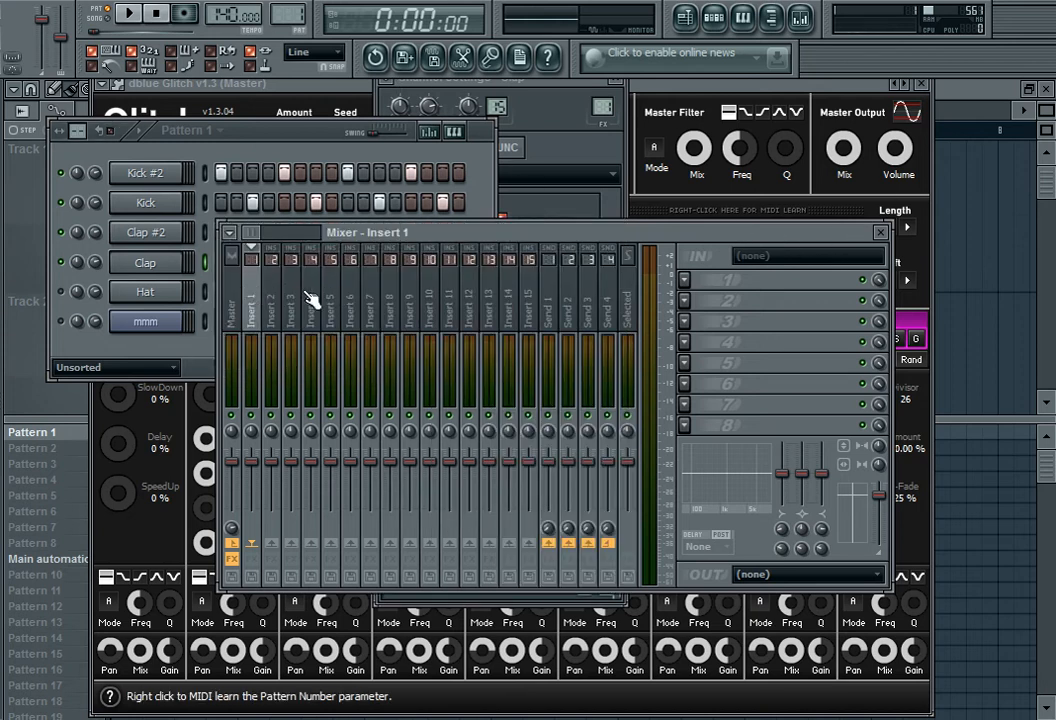
pyautogui.click(233, 300)
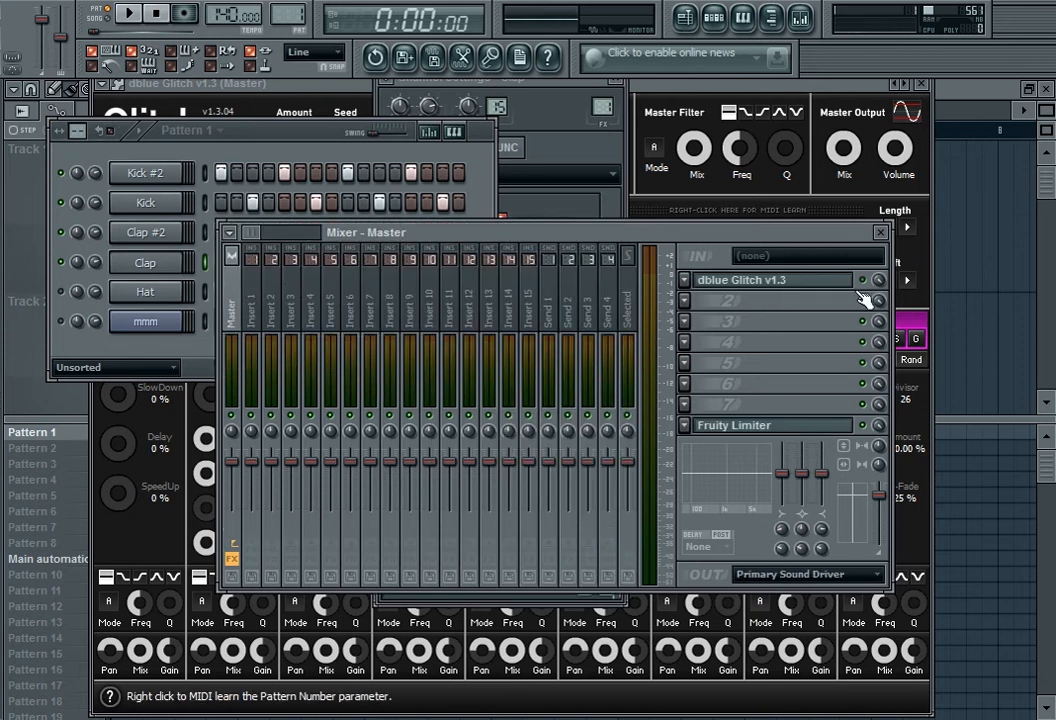
pyautogui.click(136, 14)
pyautogui.press('F6')
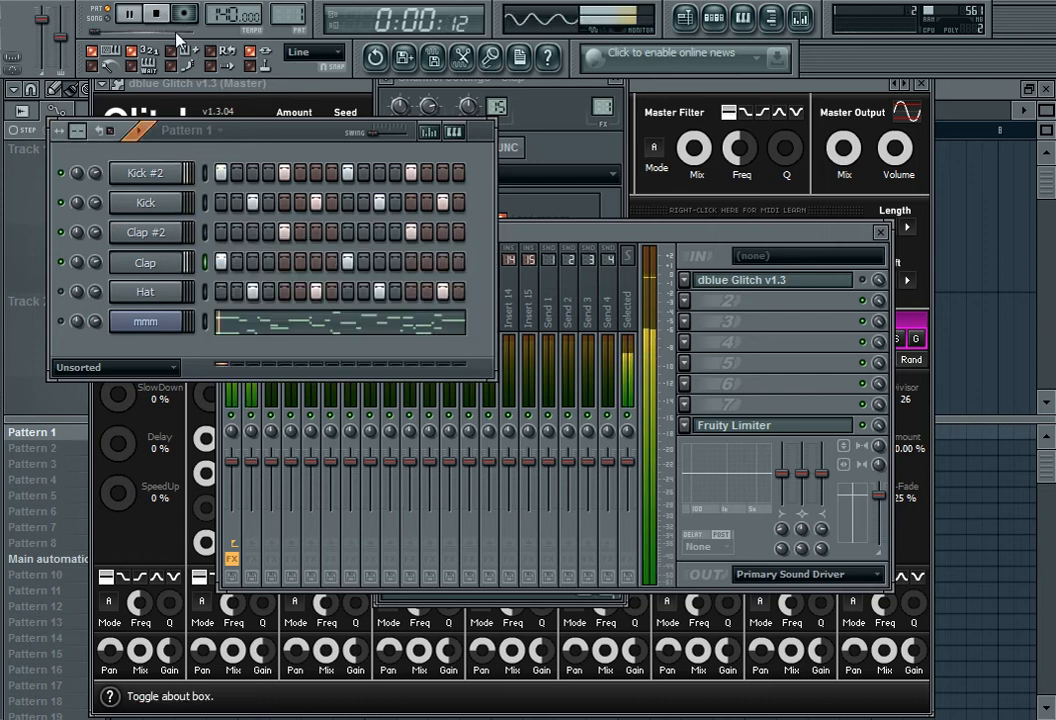
pyautogui.press('space')
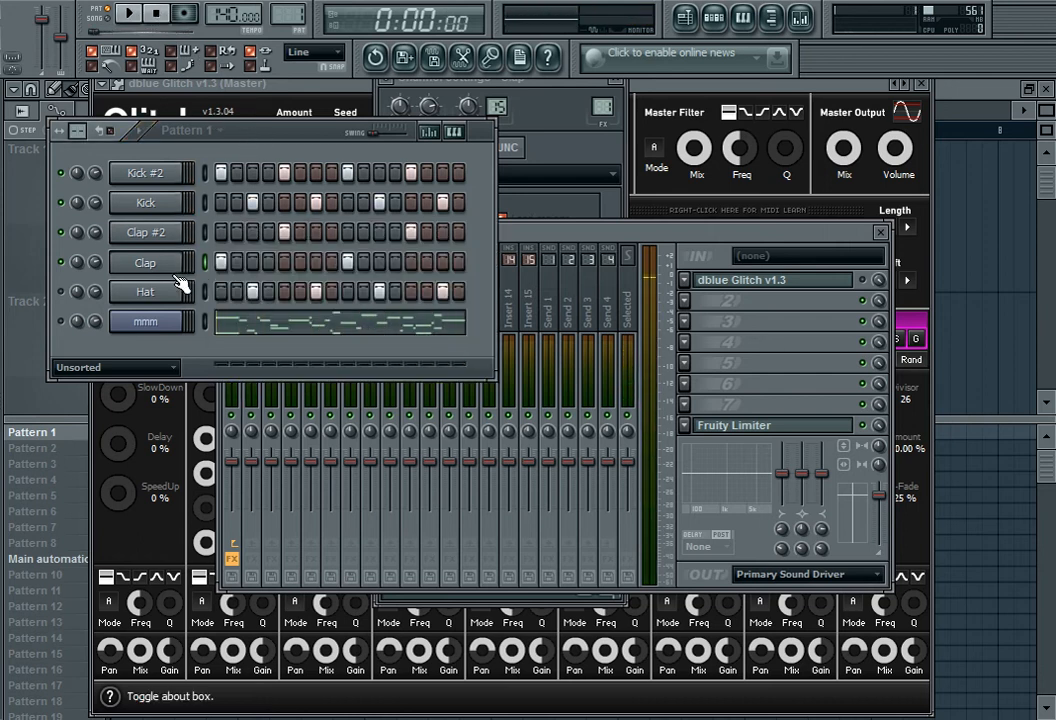
# - Open the cloned Clap channel's sample settings and play back Pattern 1 again
pyautogui.click(160, 263)
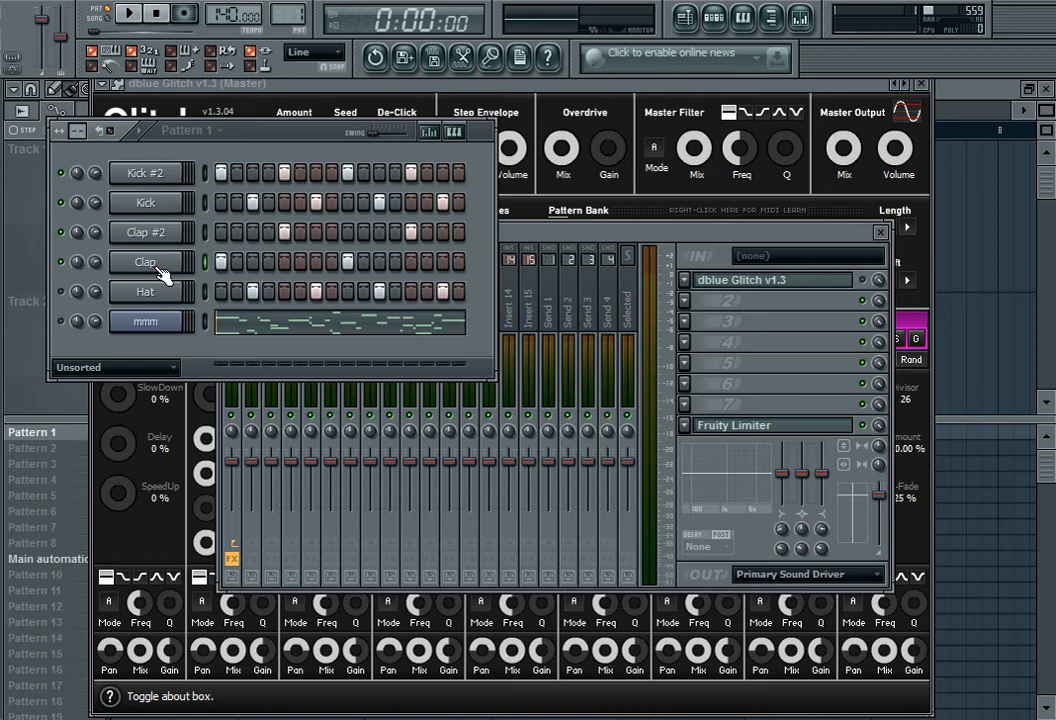
pyautogui.click(158, 265)
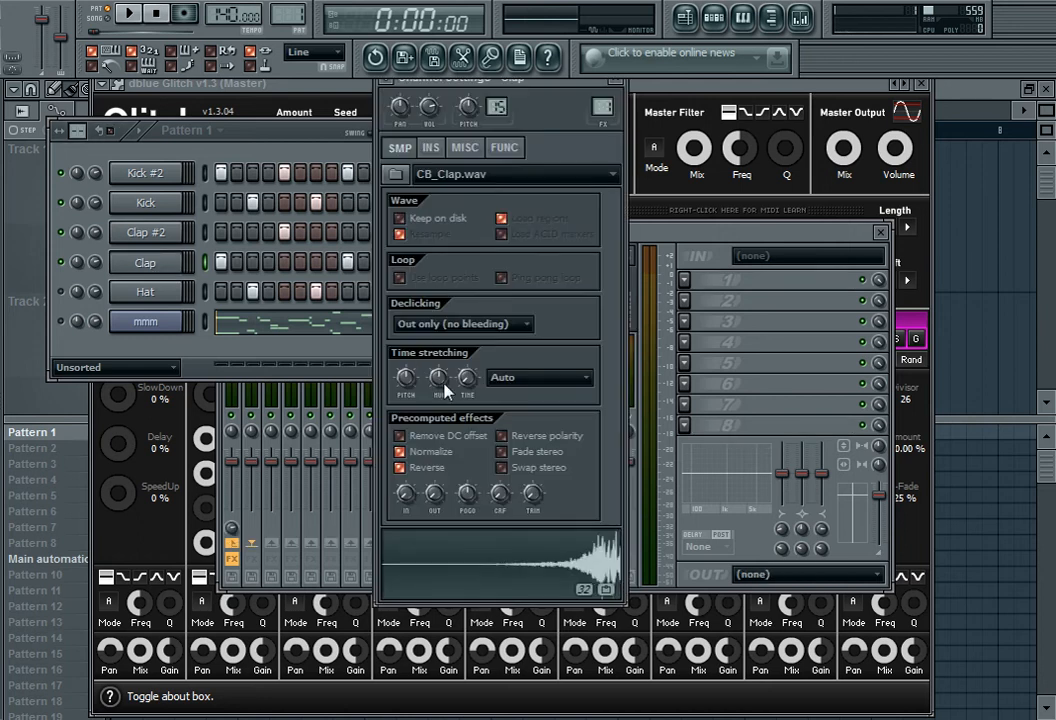
pyautogui.click(128, 14)
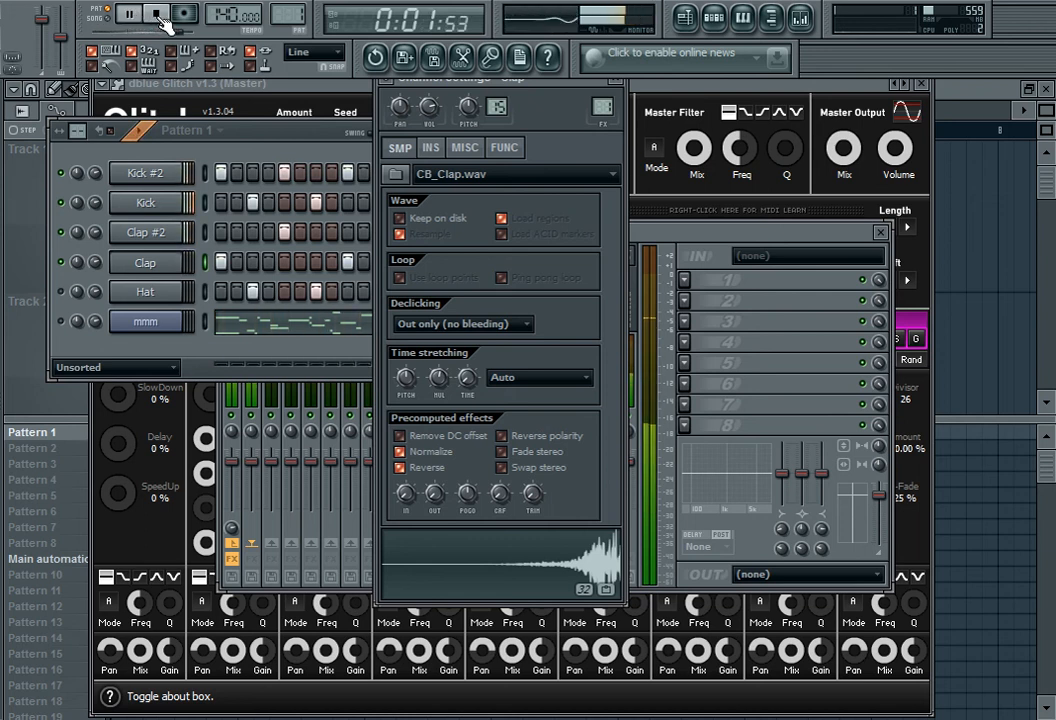
pyautogui.press('space')
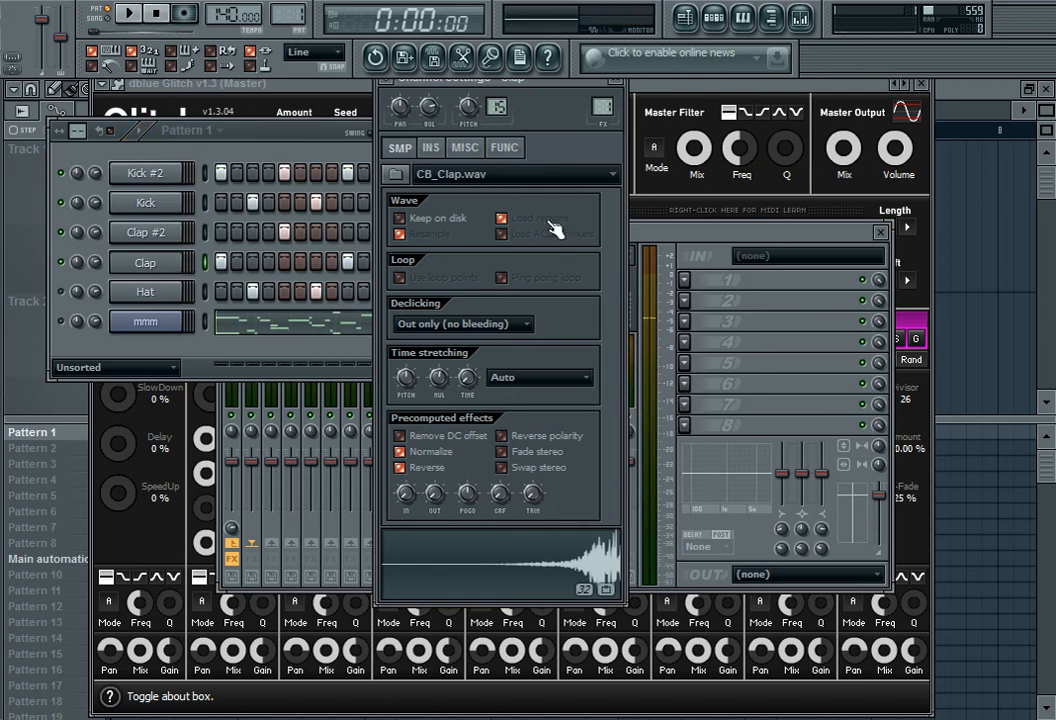
# - Open dblue Glitch from the Master mixer track, and mute the Kick #2, Kick and Clap channels in the step sequencer
pyautogui.click(677, 236)
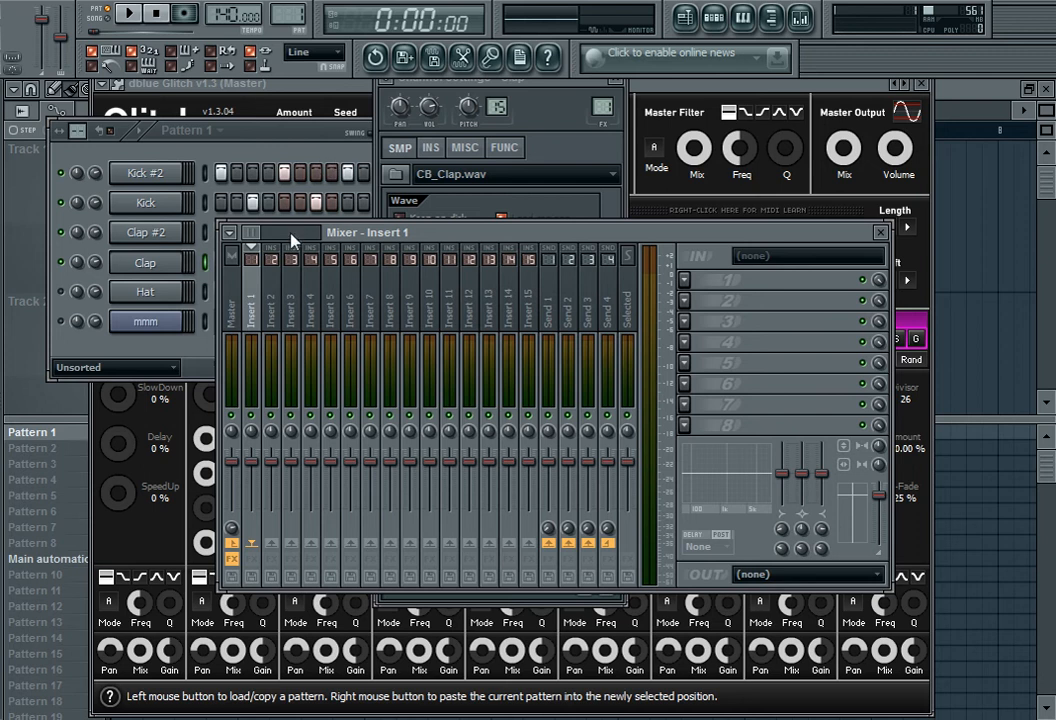
pyautogui.click(236, 285)
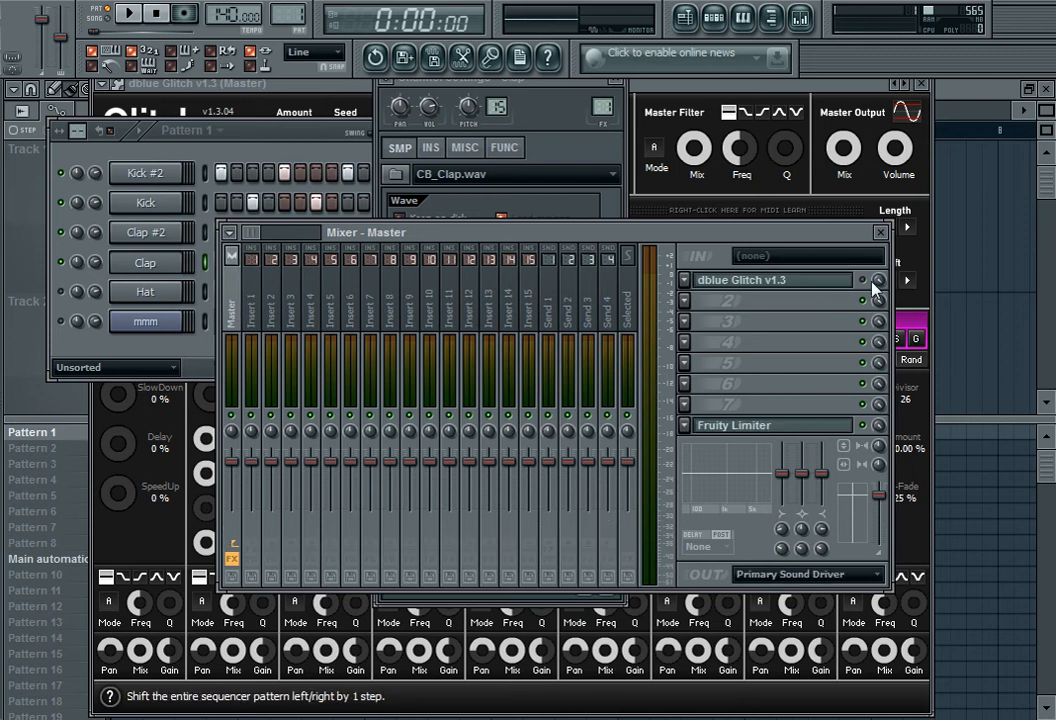
pyautogui.click(826, 282)
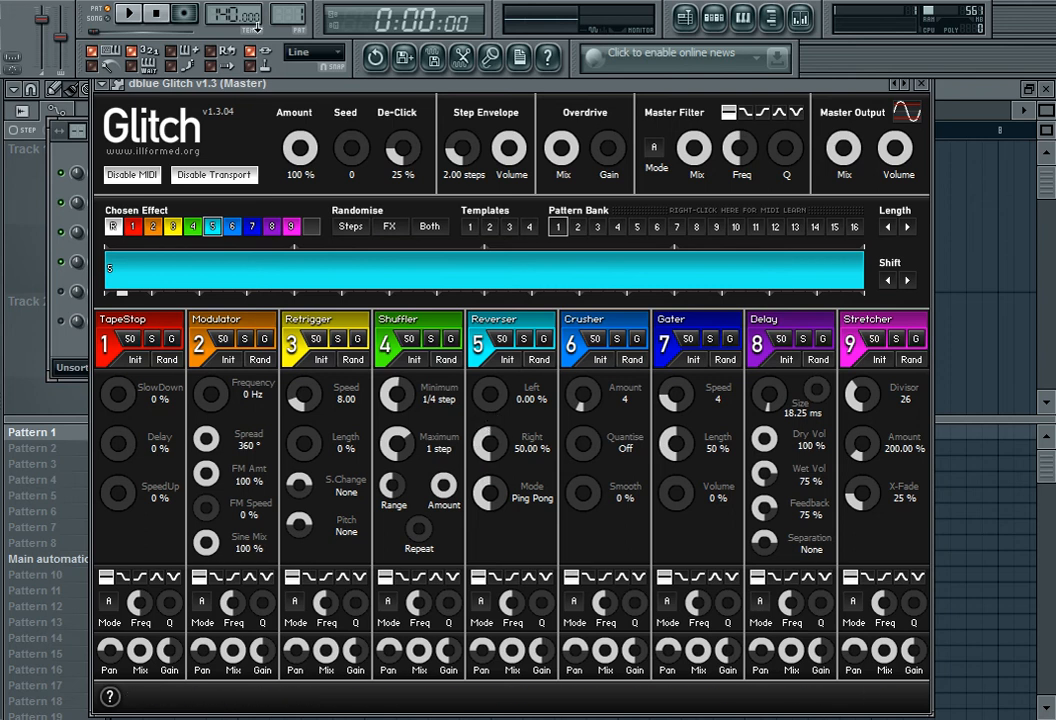
pyautogui.click(62, 130)
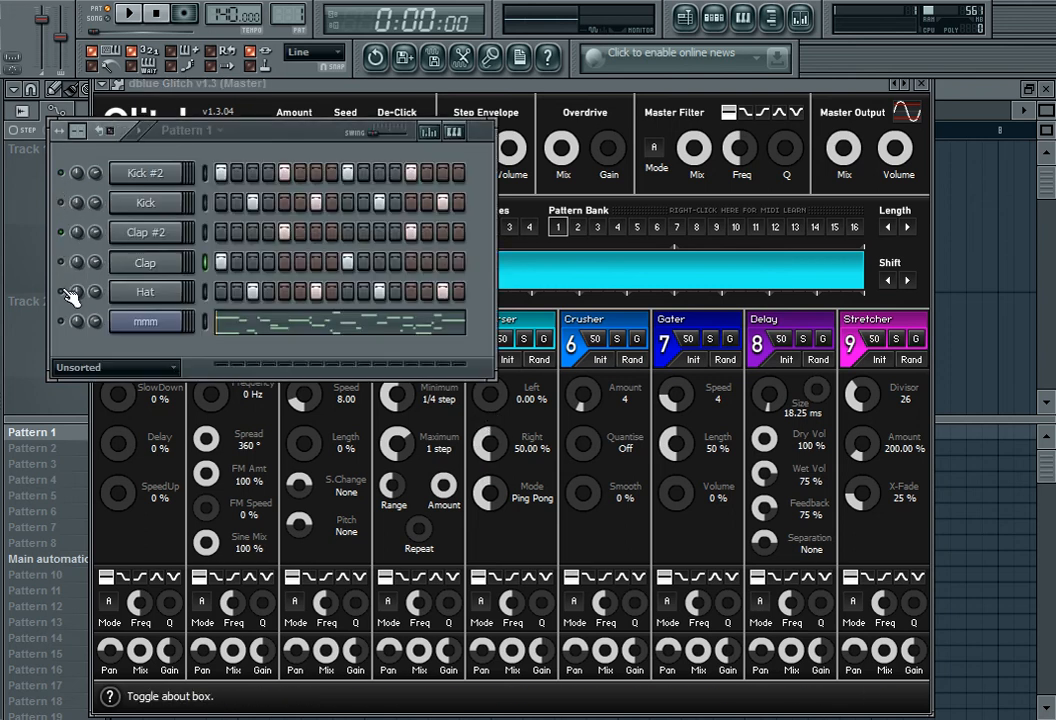
# - Unmute the mmm channel, open its piano roll and delete all existing slice notes
pyautogui.click(60, 321)
pyautogui.click(255, 331)
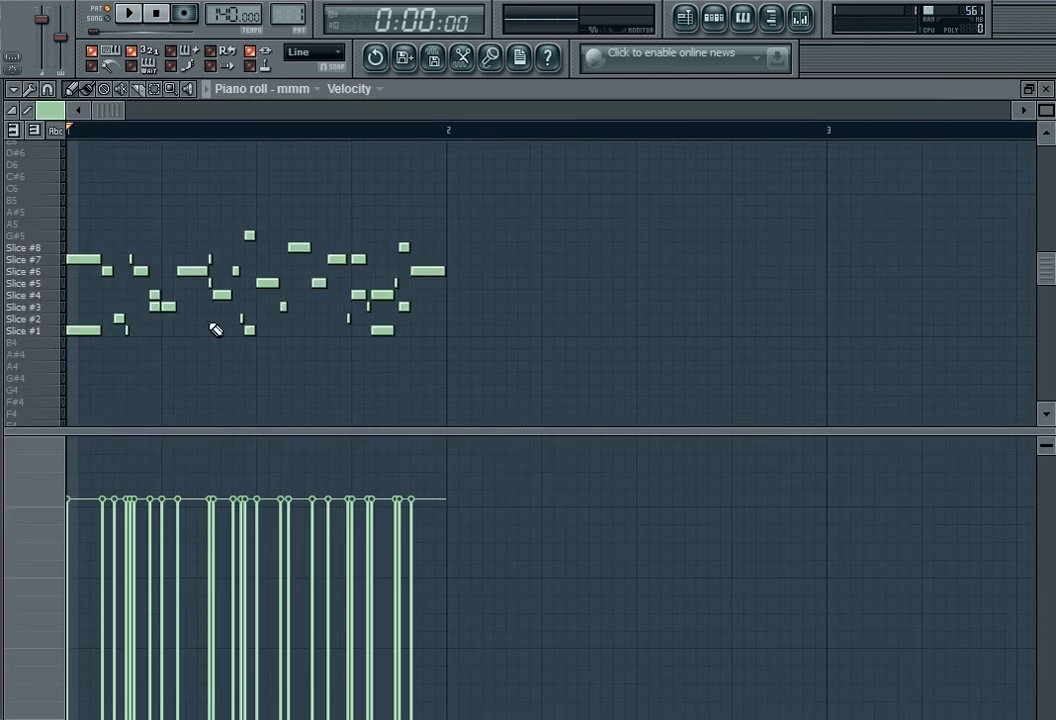
pyautogui.click(155, 89)
pyautogui.moveTo(453, 347); pyautogui.dragTo(106, 170)
pyautogui.press('Delete')
pyautogui.rightClick(80, 259)
# - Draw eight consecutive two-step notes across bar 1, rising one slice at a time from Slice #1 to Slice #8
pyautogui.click(104, 342)
pyautogui.rightClick(104, 338)
pyautogui.moveTo(100, 332); pyautogui.dragTo(111, 333)
pyautogui.click(47, 89)
pyautogui.click(66, 109)
pyautogui.click(118, 318)
pyautogui.click(170, 306)
pyautogui.click(217, 295)
pyautogui.click(262, 283)
pyautogui.click(312, 271)
pyautogui.click(362, 259)
pyautogui.click(405, 247)
# - Start playing the slice pattern and open dblue Glitch from the Master mixer track
pyautogui.click(126, 14)
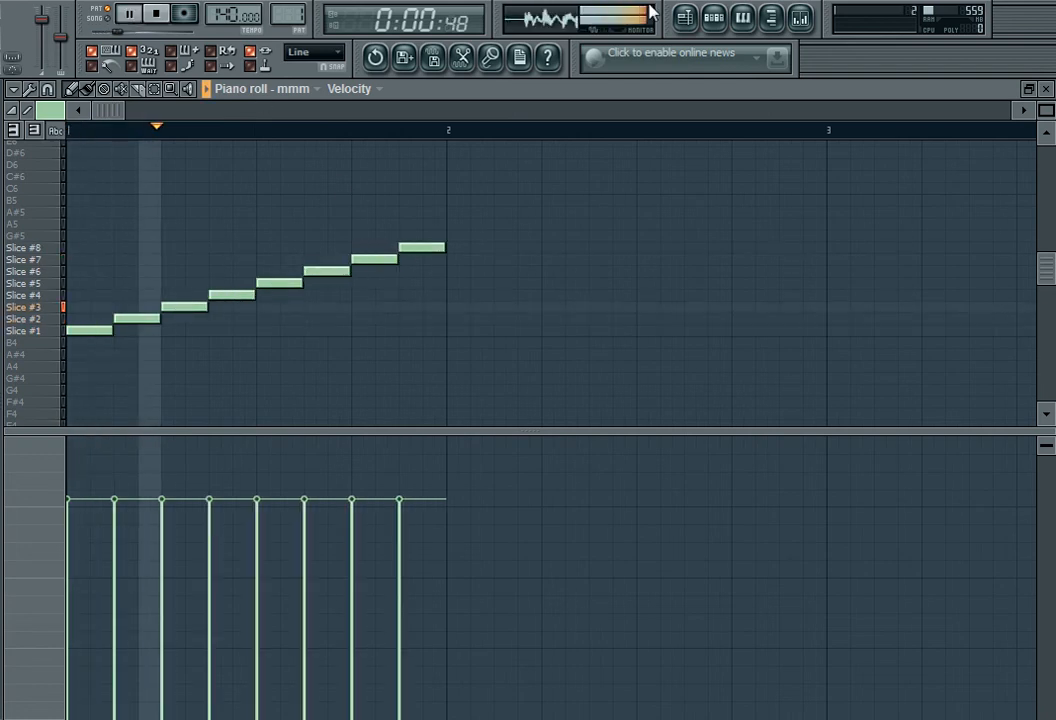
pyautogui.click(800, 18)
pyautogui.click(792, 292)
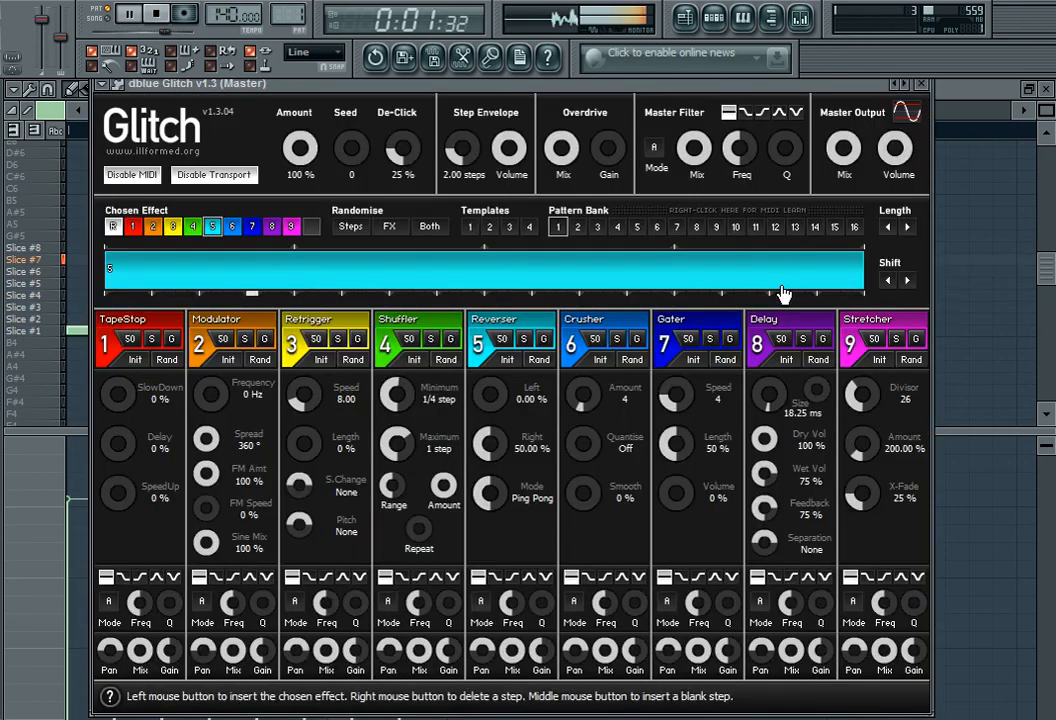
# - Insert separate Reverser blocks at steps 2, 3, 4 and 5 of the Glitch sequence, and stop playback
pyautogui.click(146, 279)
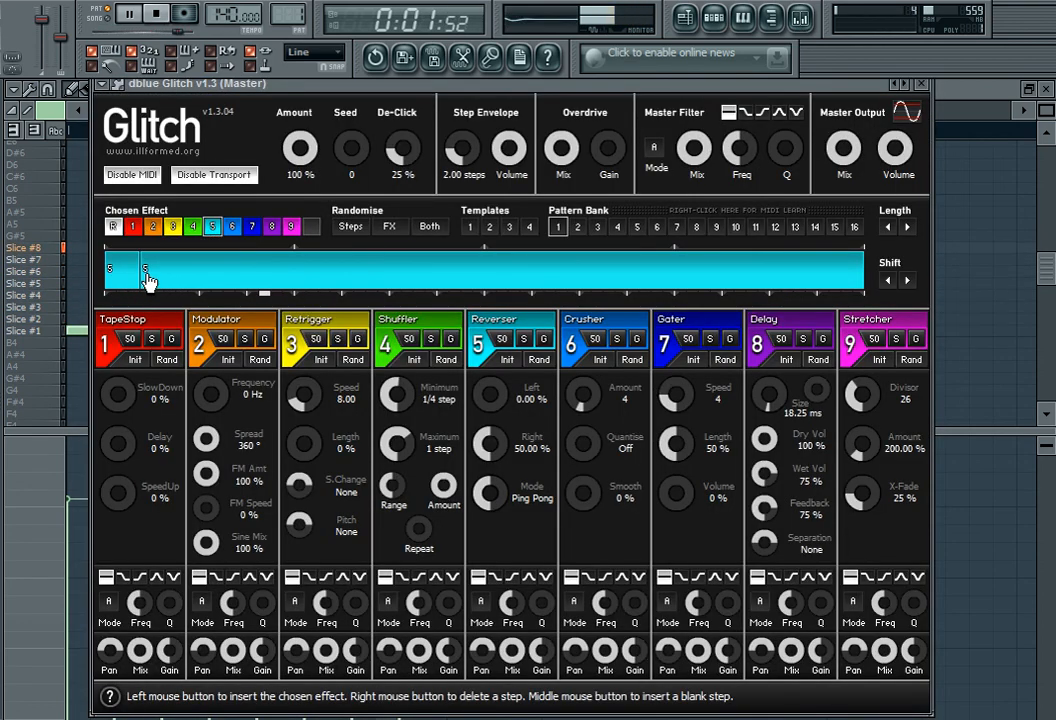
pyautogui.click(204, 280)
pyautogui.click(250, 285)
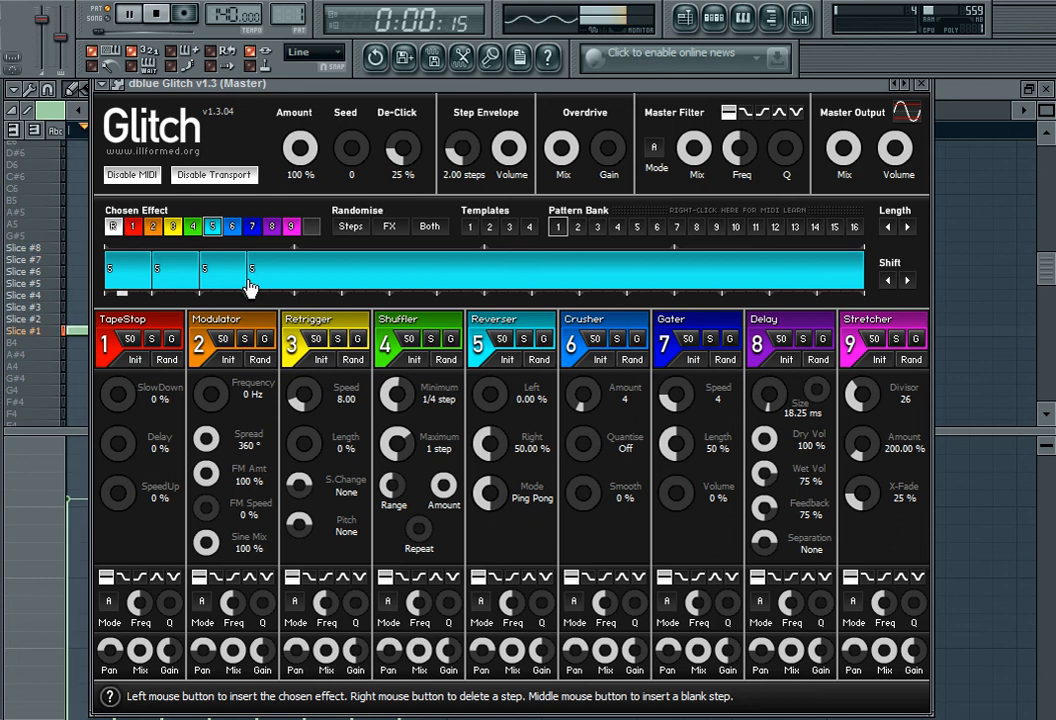
pyautogui.click(288, 286)
pyautogui.click(295, 286)
pyautogui.press('space')
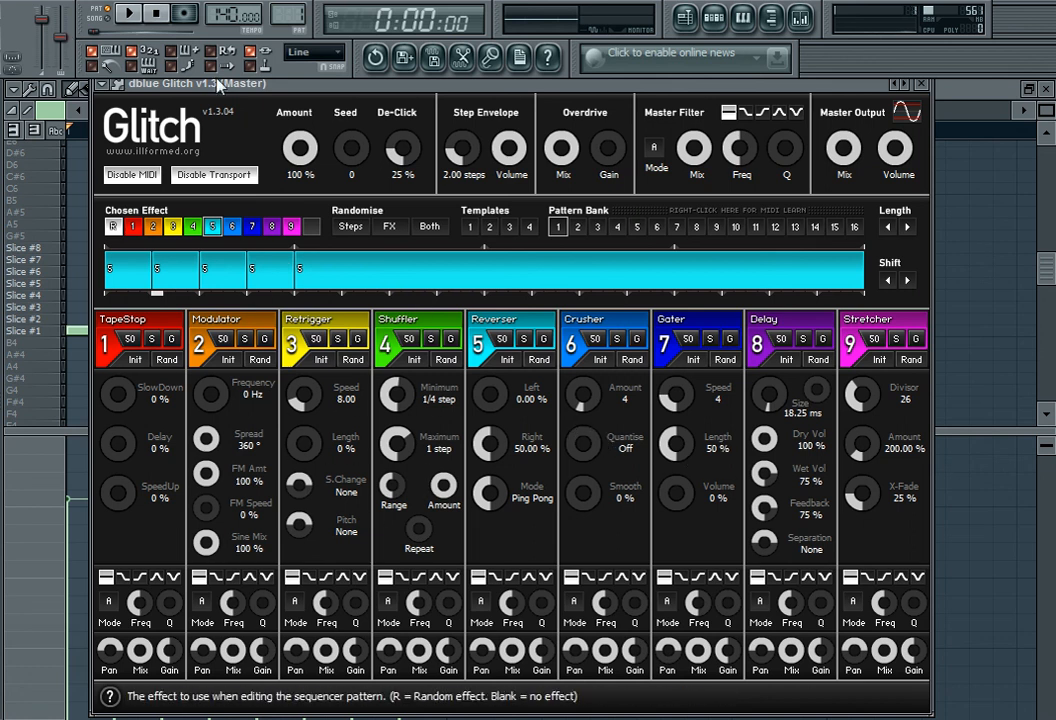
# - Play the pattern while setting the Reverser's Right loop point to 0.00 %, then stop playback and keep Mode at Ping Pong
pyautogui.click(128, 13)
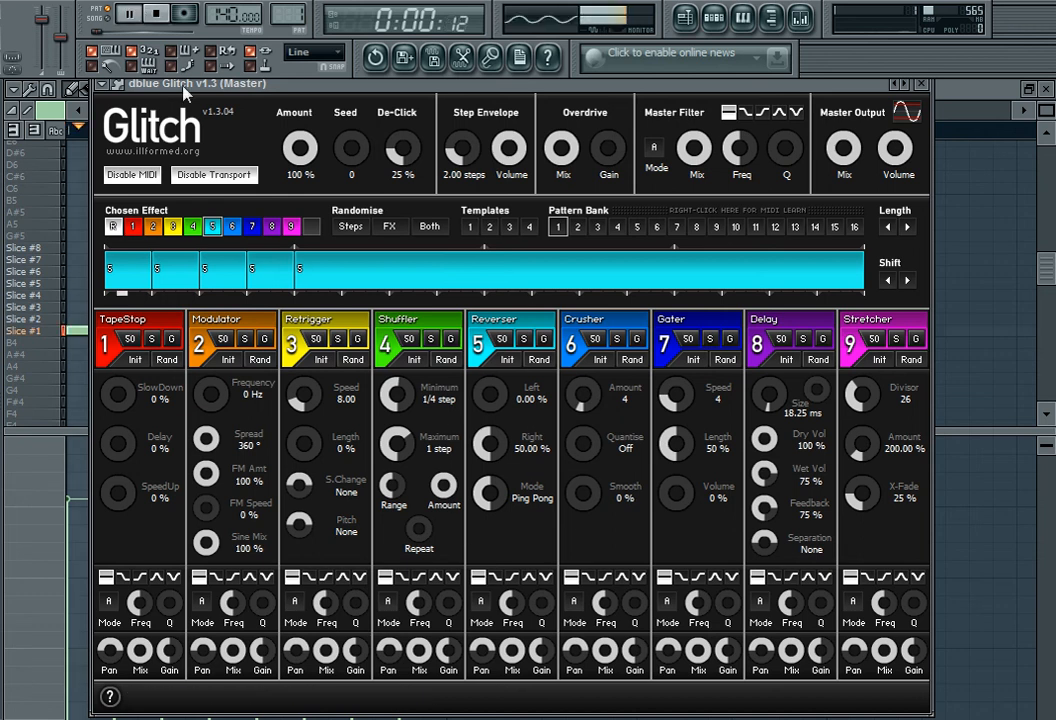
pyautogui.moveTo(507, 463)
pyautogui.mouseDown()
pyautogui.moveTo(507, 503)
pyautogui.moveTo(507, 477)
pyautogui.mouseUp()
pyautogui.click(160, 15)
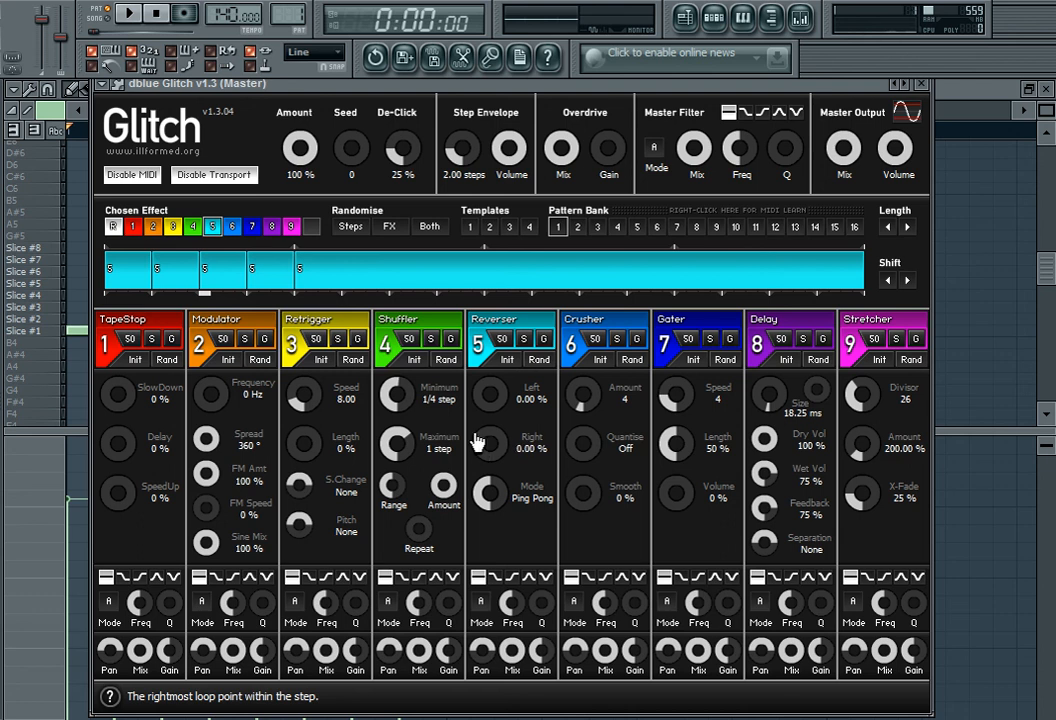
pyautogui.moveTo(480, 493); pyautogui.dragTo(480, 493)
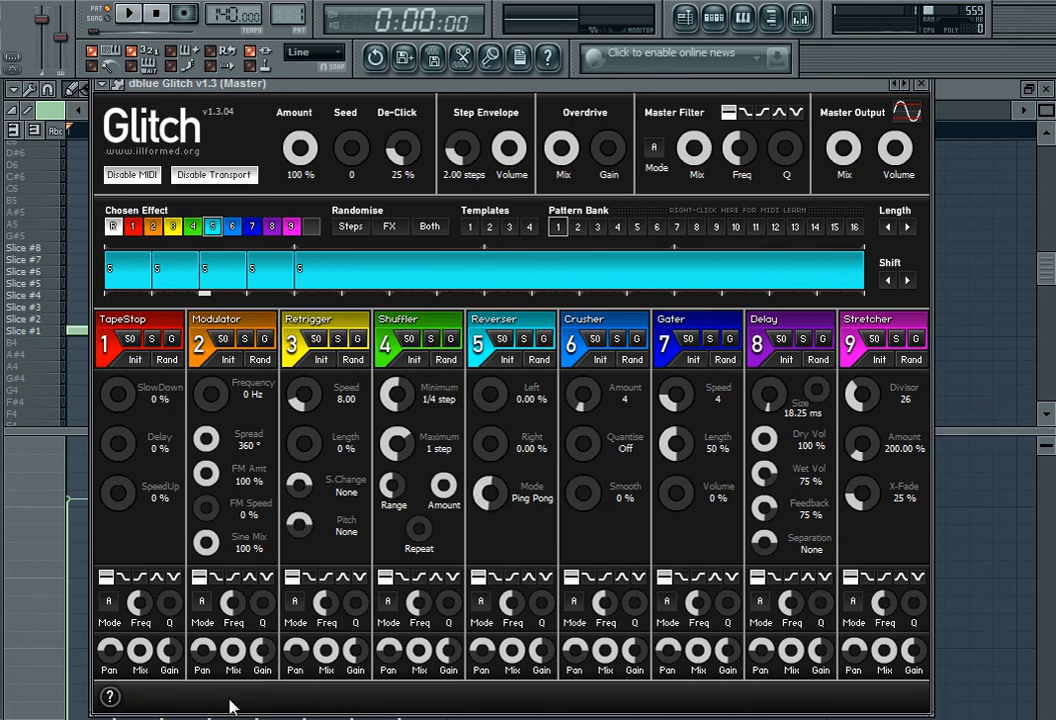